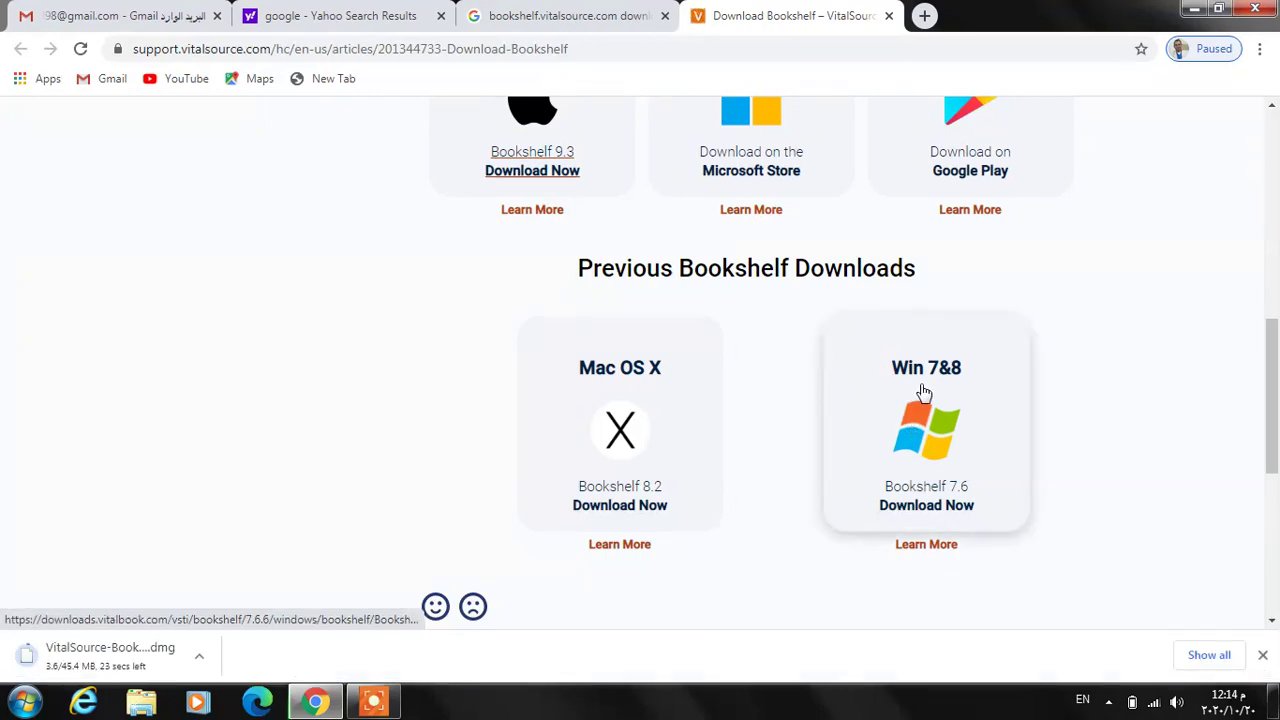
# Download the Bookshelf 7.6 installer for Windows 7 and 8, then open Bookshelf Online from Google results.
pyautogui.click(900, 456)
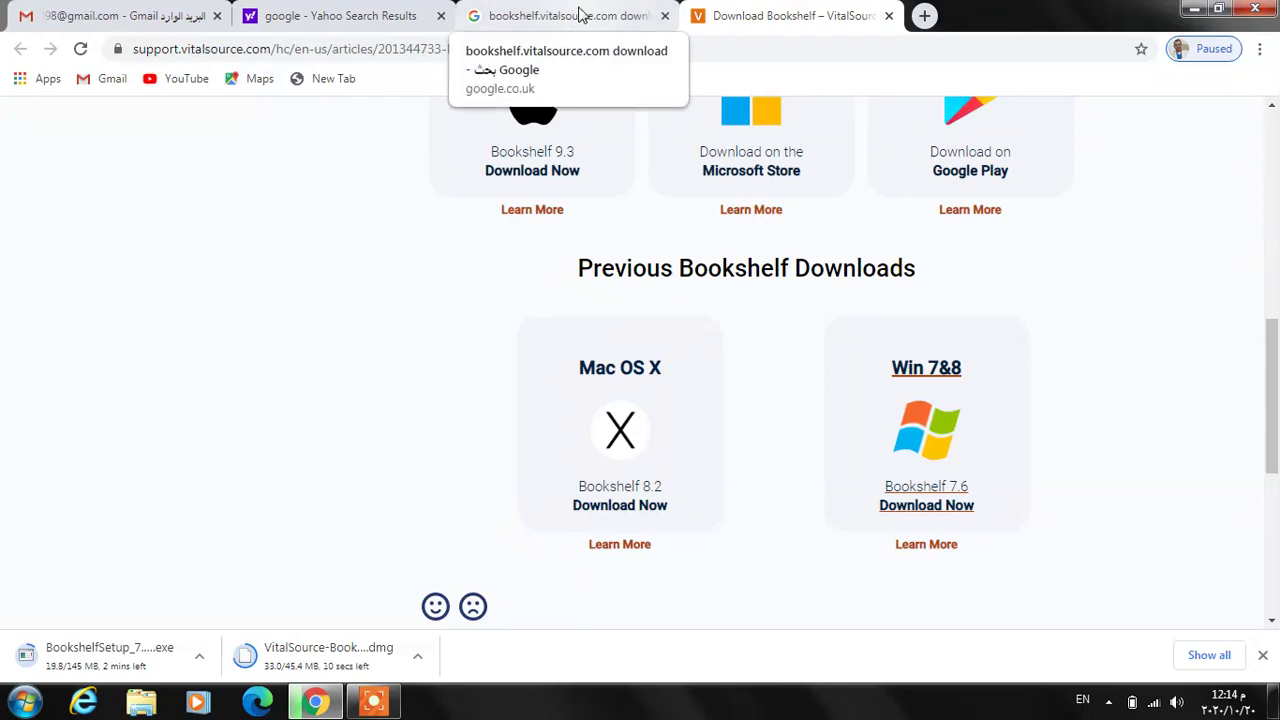
pyautogui.click(577, 15)
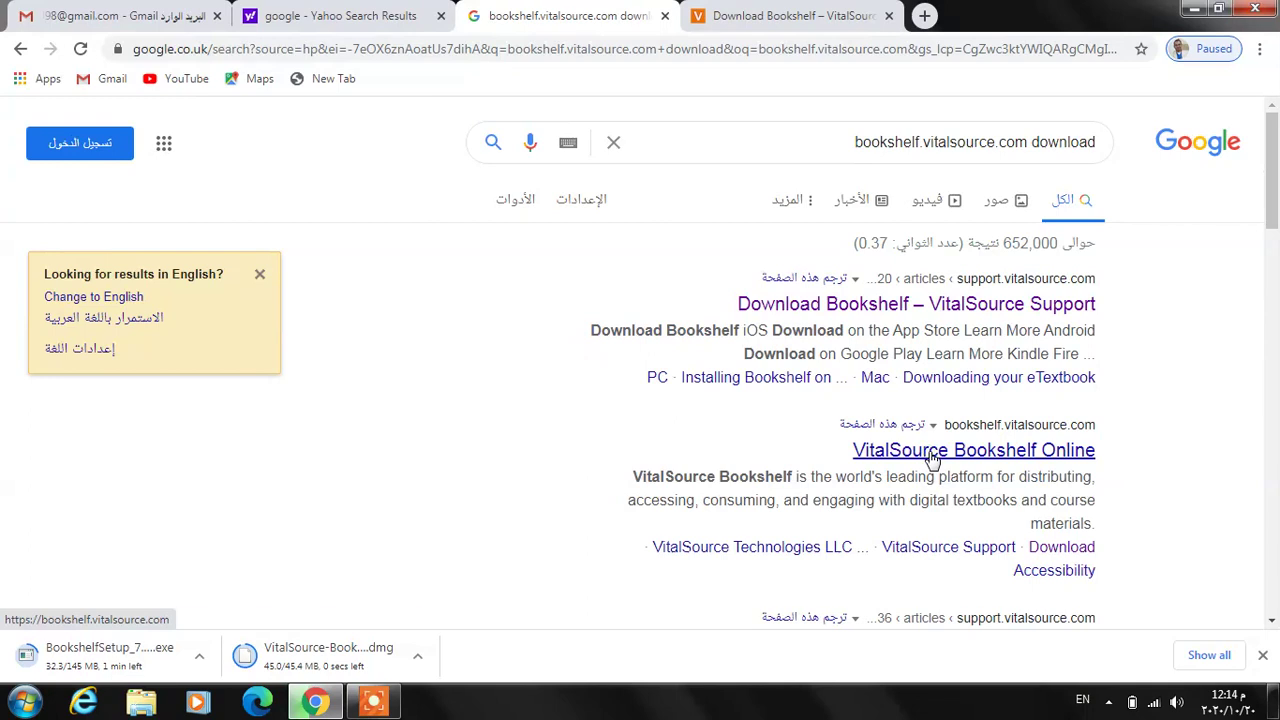
pyautogui.click(933, 458)
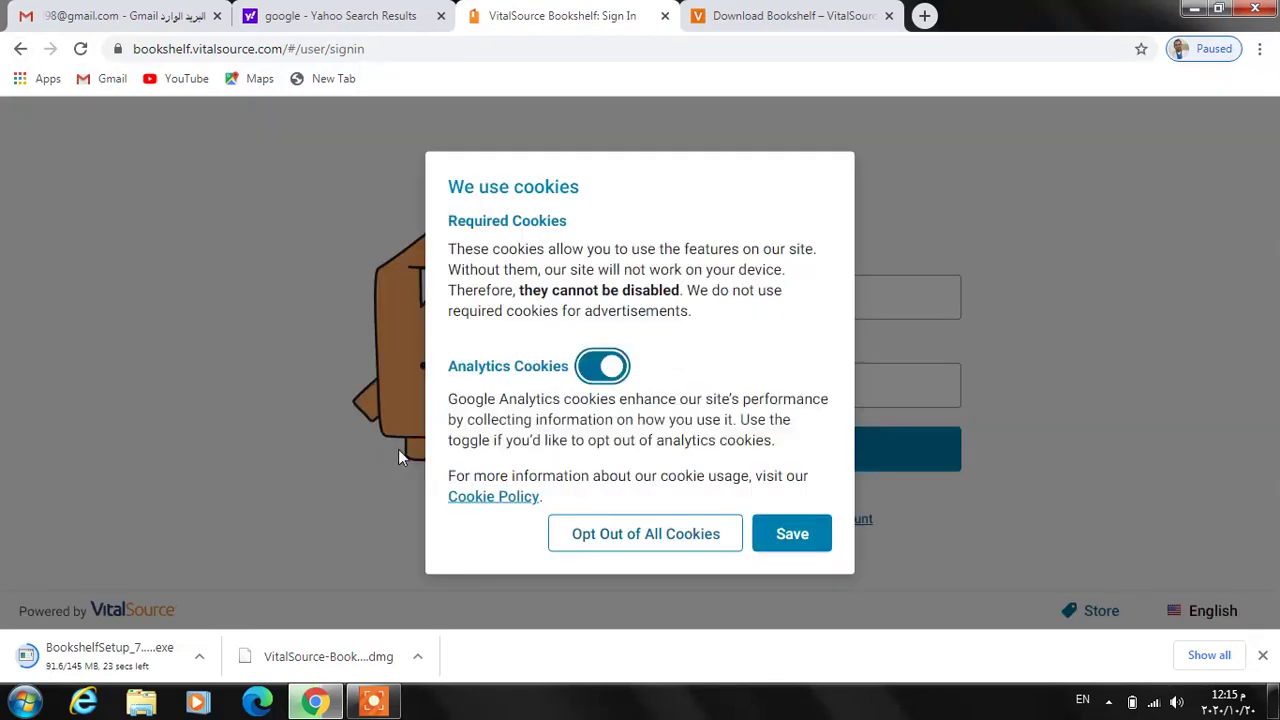
# Cancel opting out of all cookies and save the current cookie settings to close the notice.
pyautogui.click(584, 536)
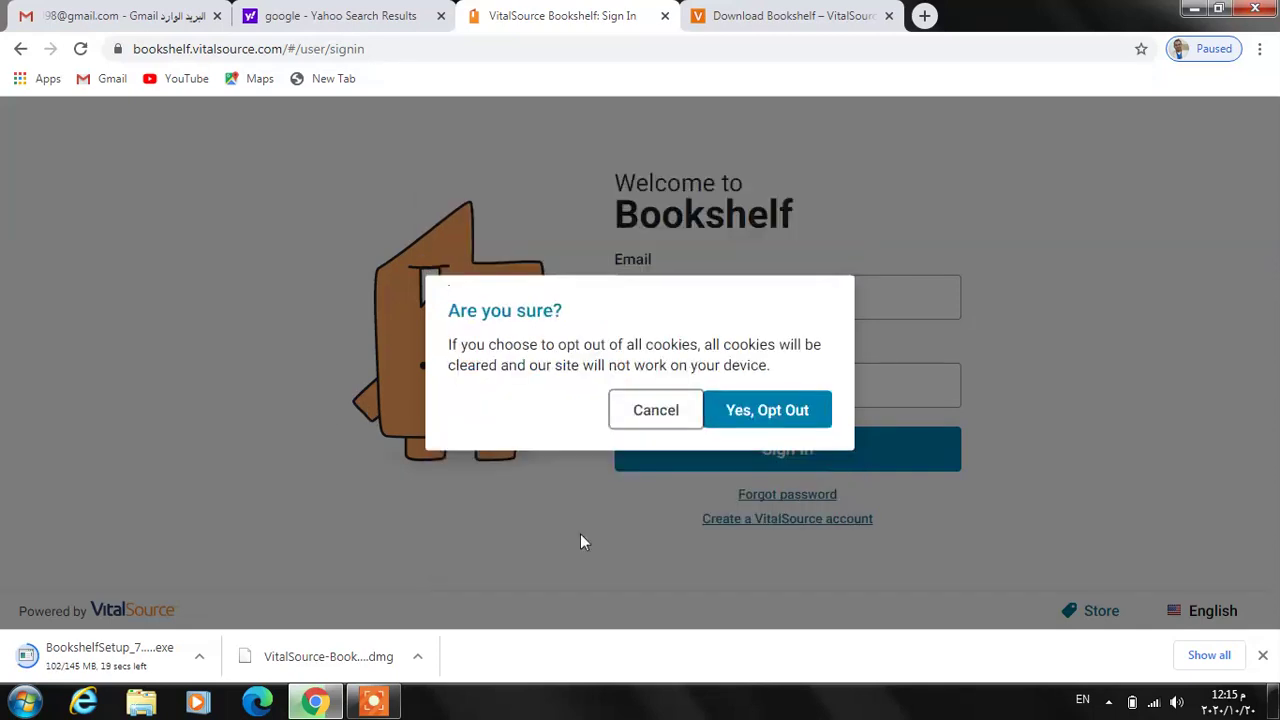
pyautogui.click(748, 402)
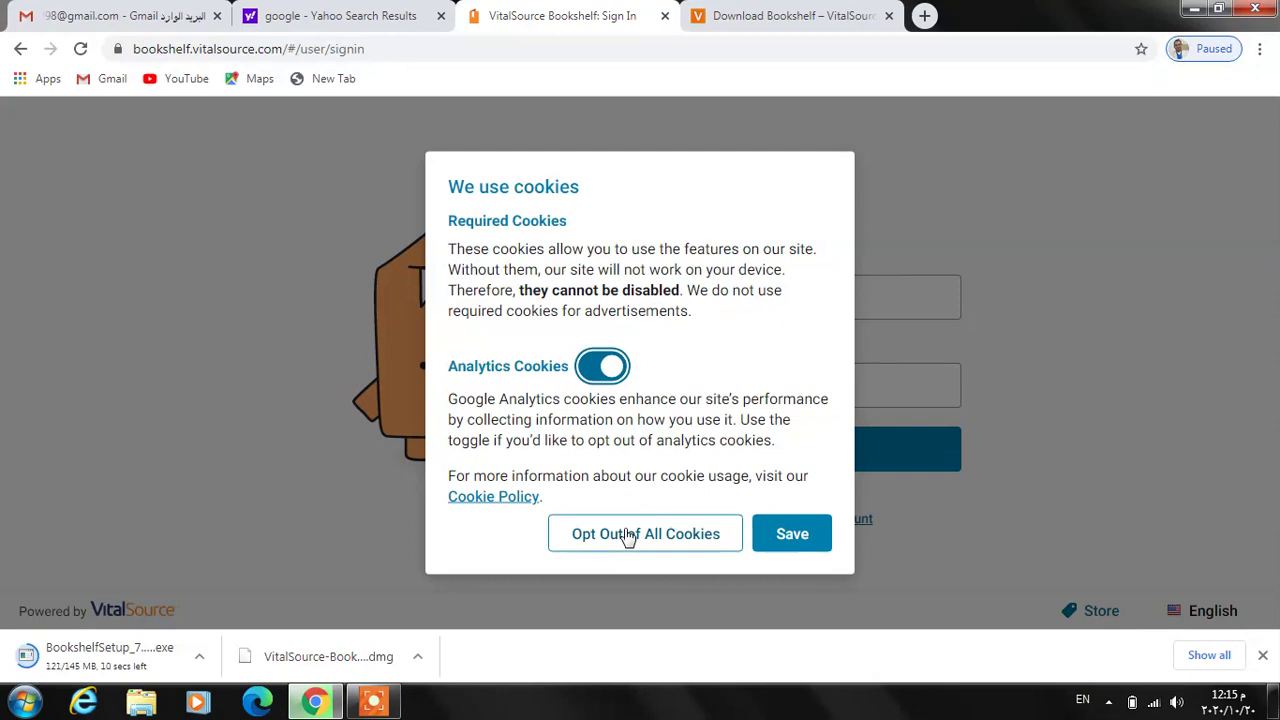
pyautogui.click(783, 546)
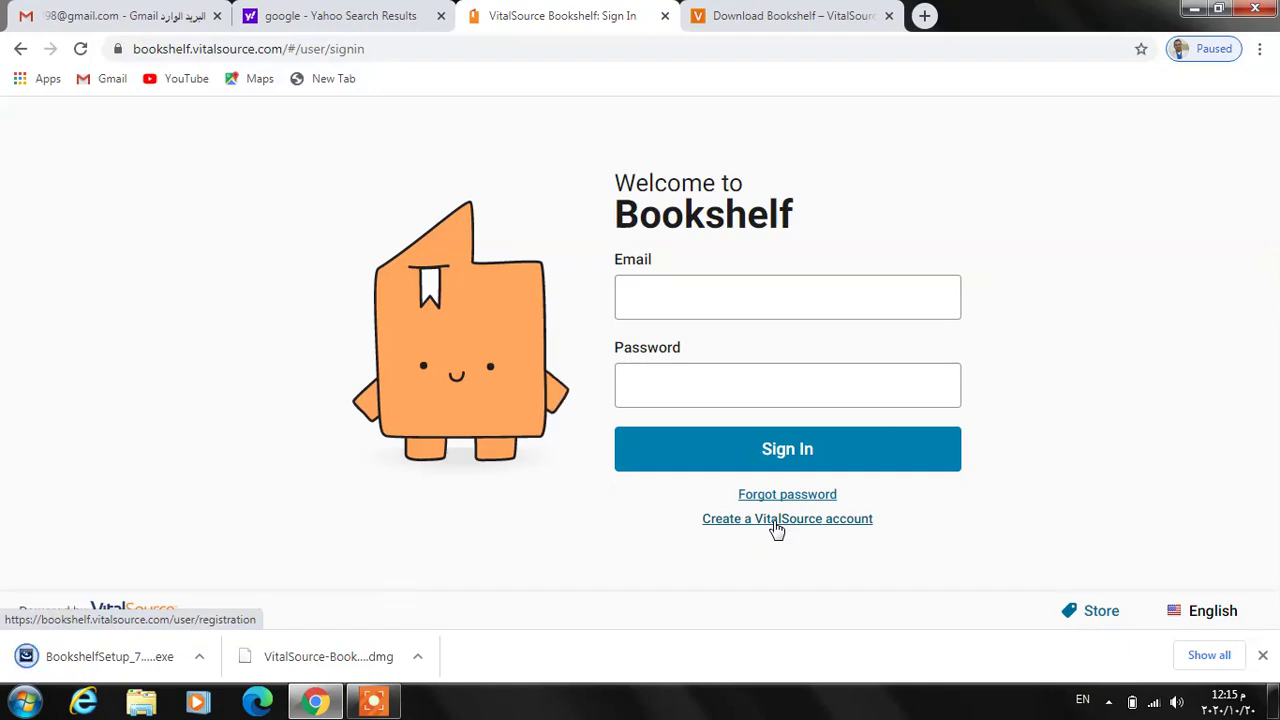
# Open the Create a VitalSource Account form and enter the user's first and last name.
pyautogui.click(777, 525)
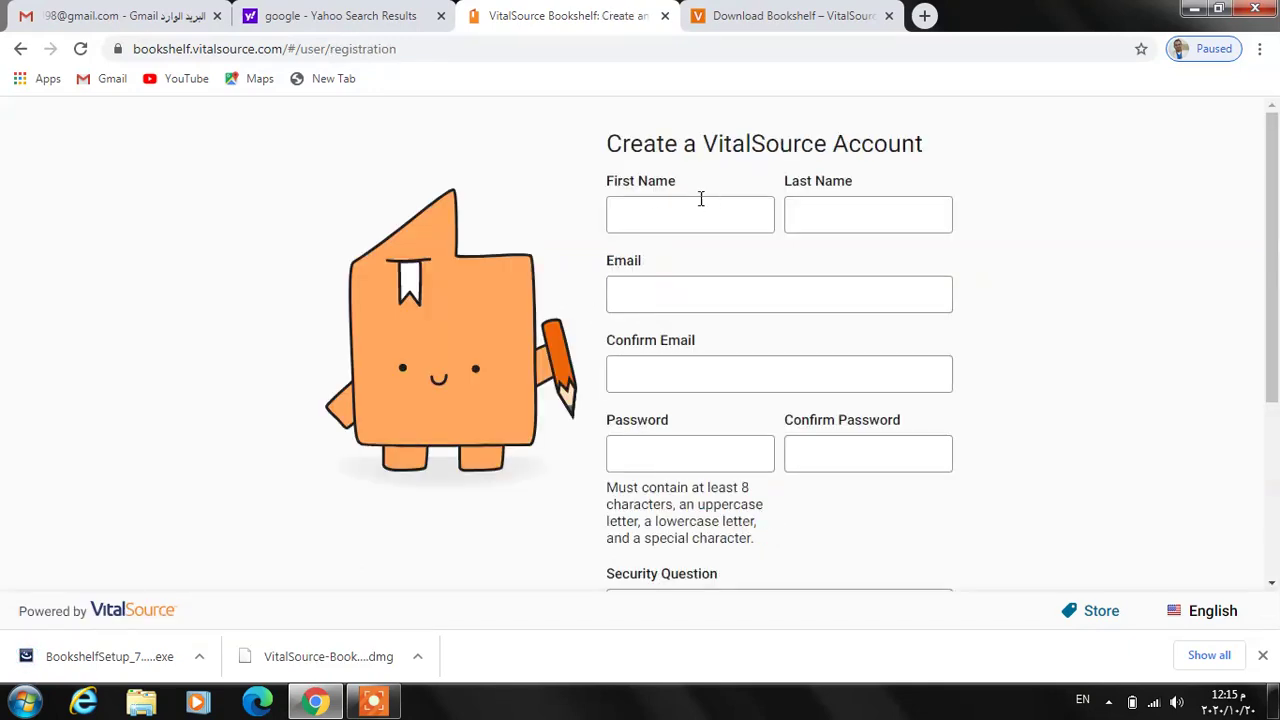
pyautogui.click(690, 204)
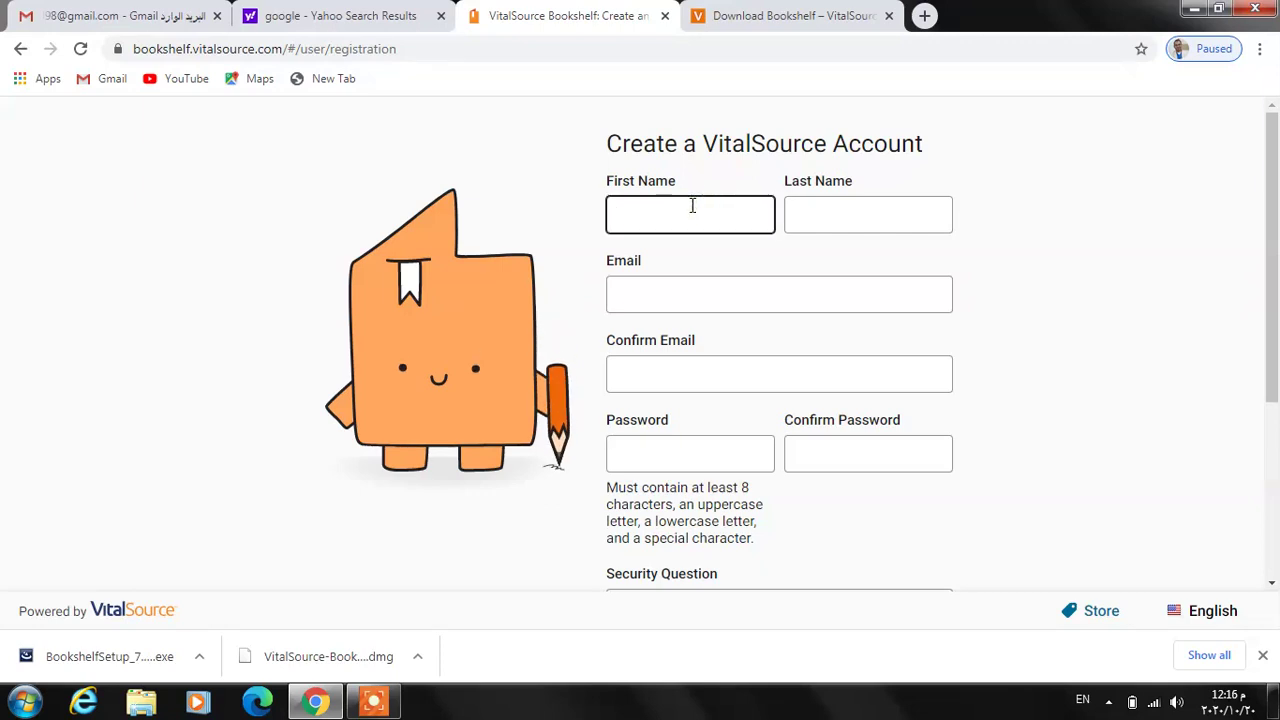
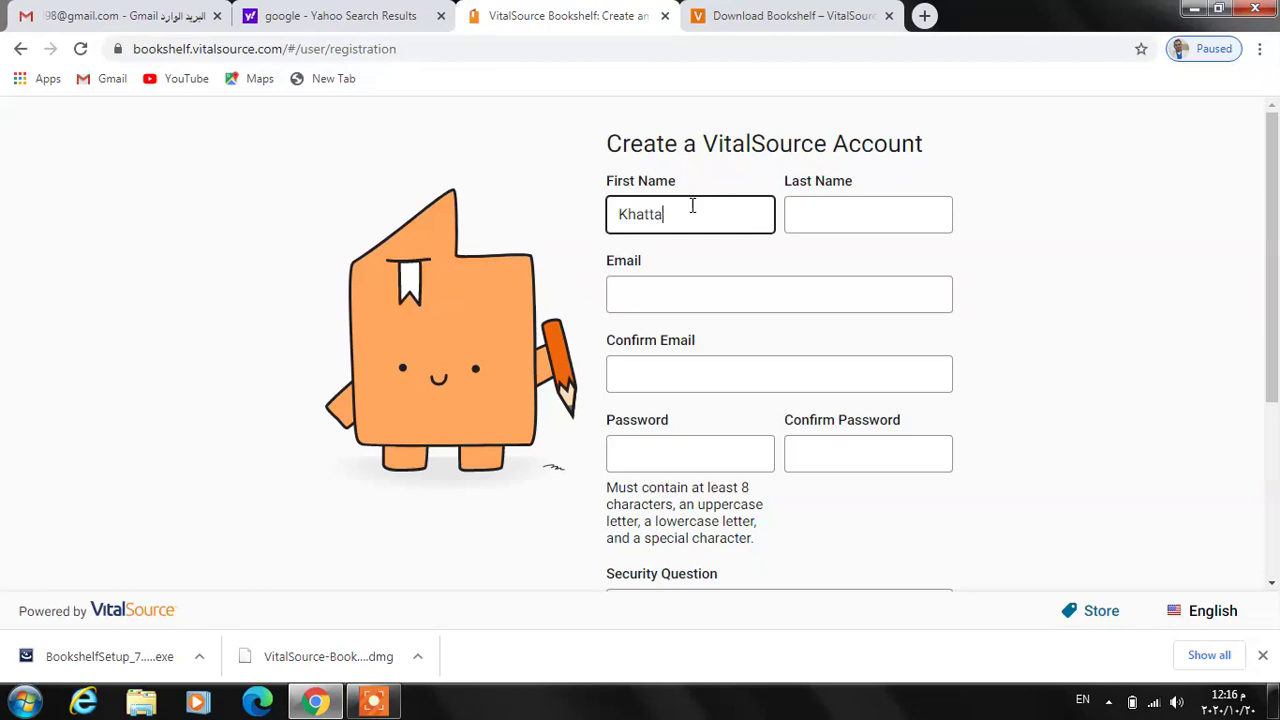
pyautogui.press('Tab')
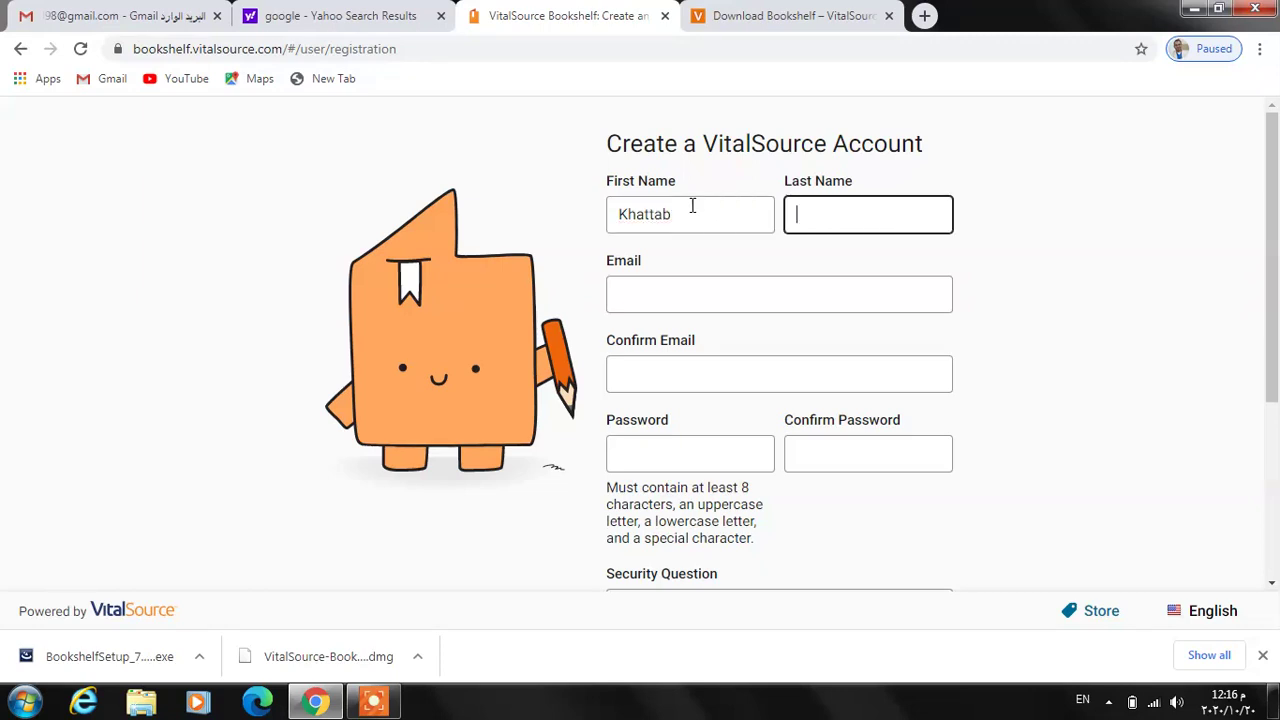
pyautogui.click(672, 297)
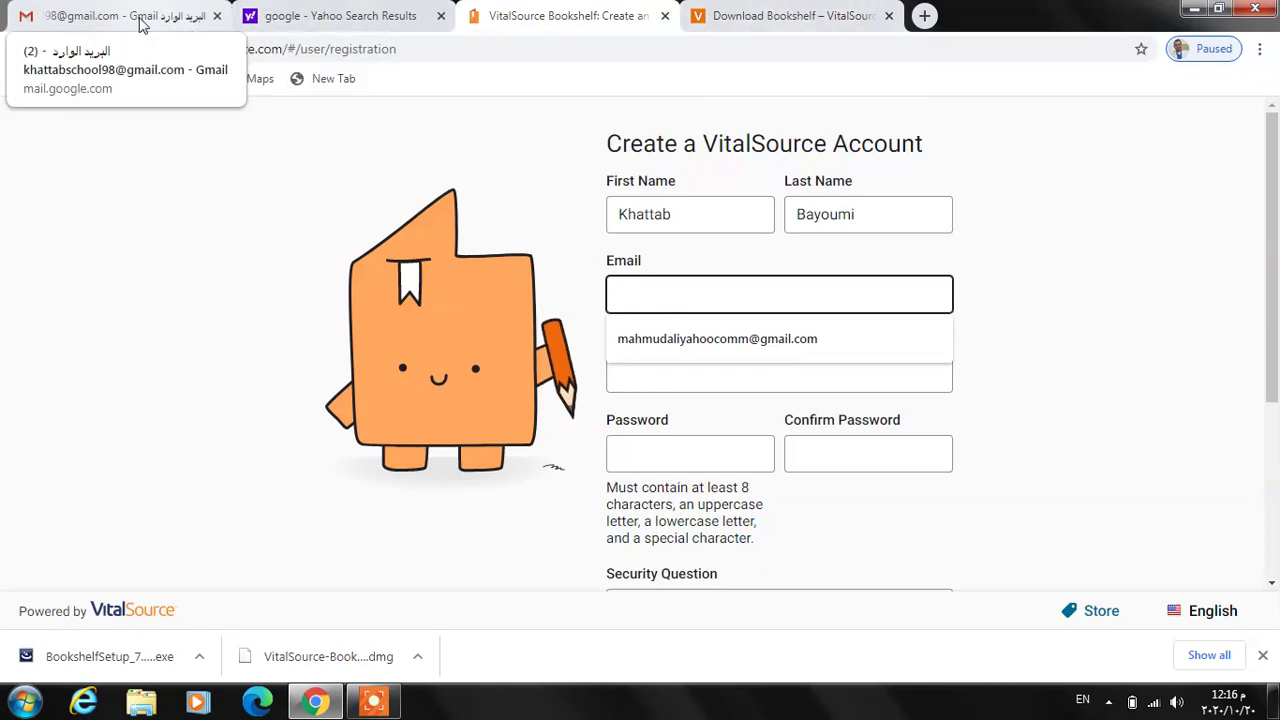
# Copy the signed-in account's e-mail address from the Gmail account panel.
pyautogui.click(143, 18)
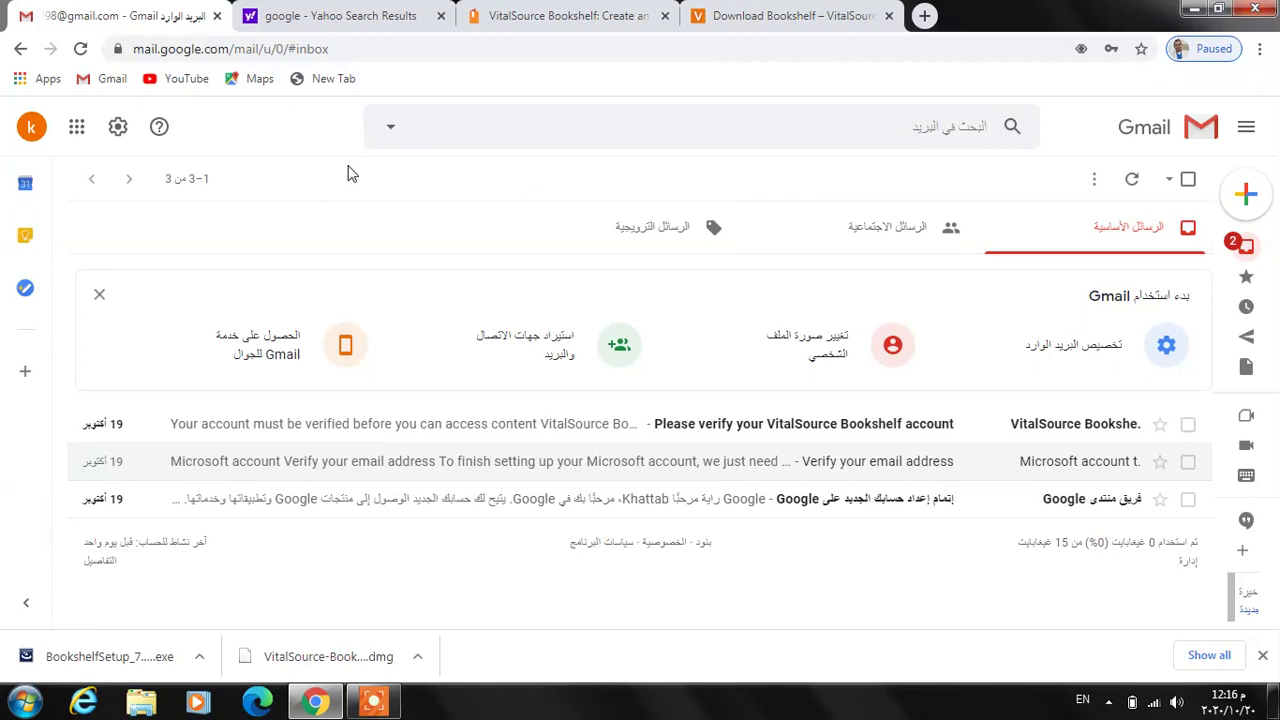
pyautogui.click(31, 126)
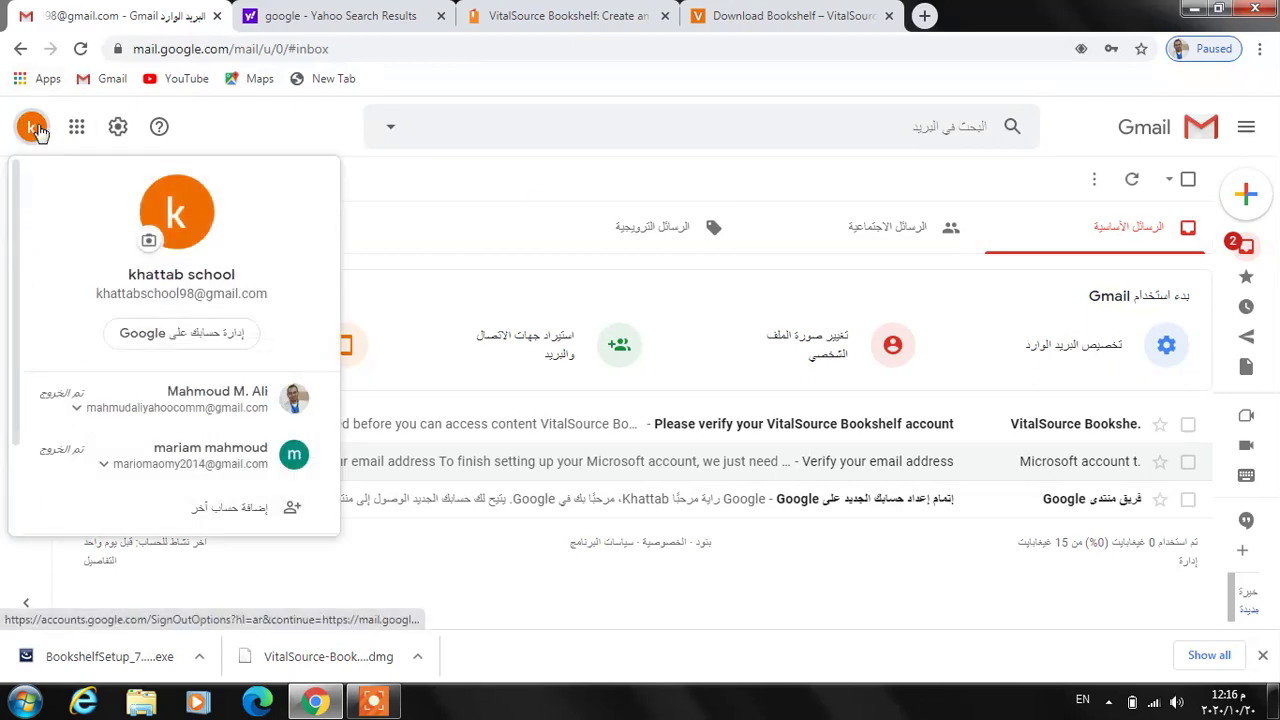
pyautogui.tripleClick(136, 292)
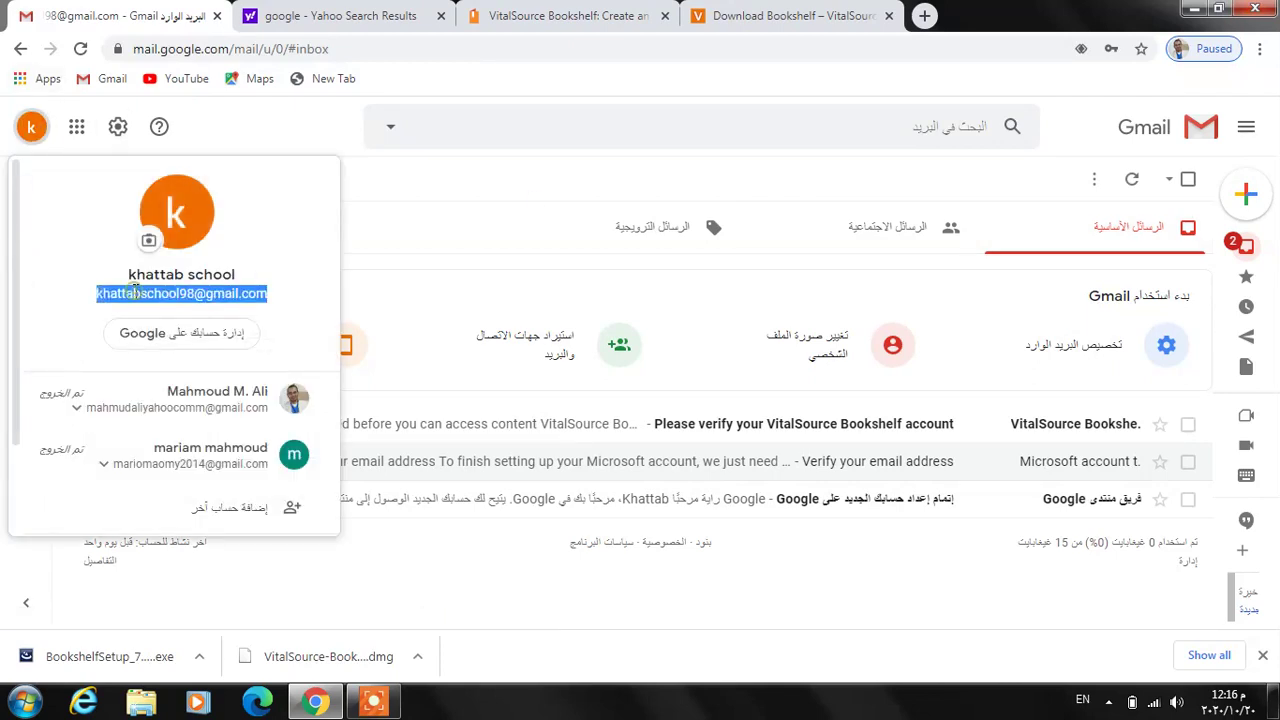
pyautogui.press('Escape')
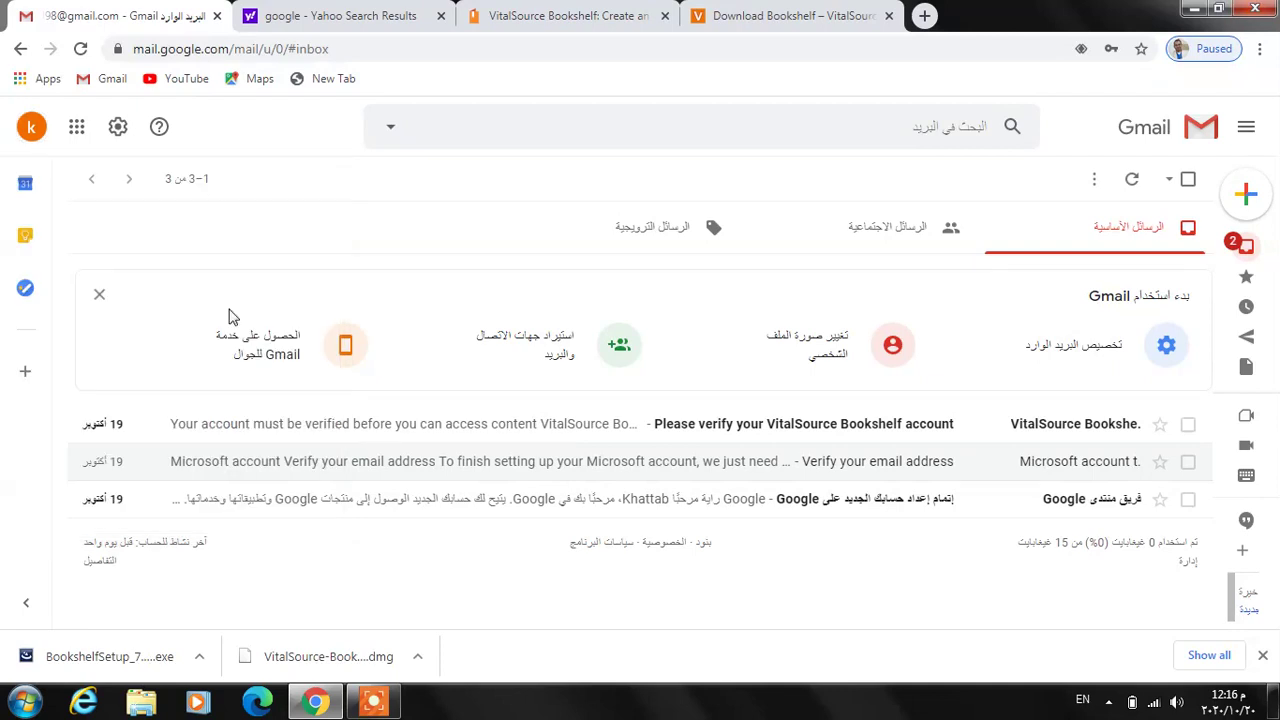
pyautogui.click(588, 18)
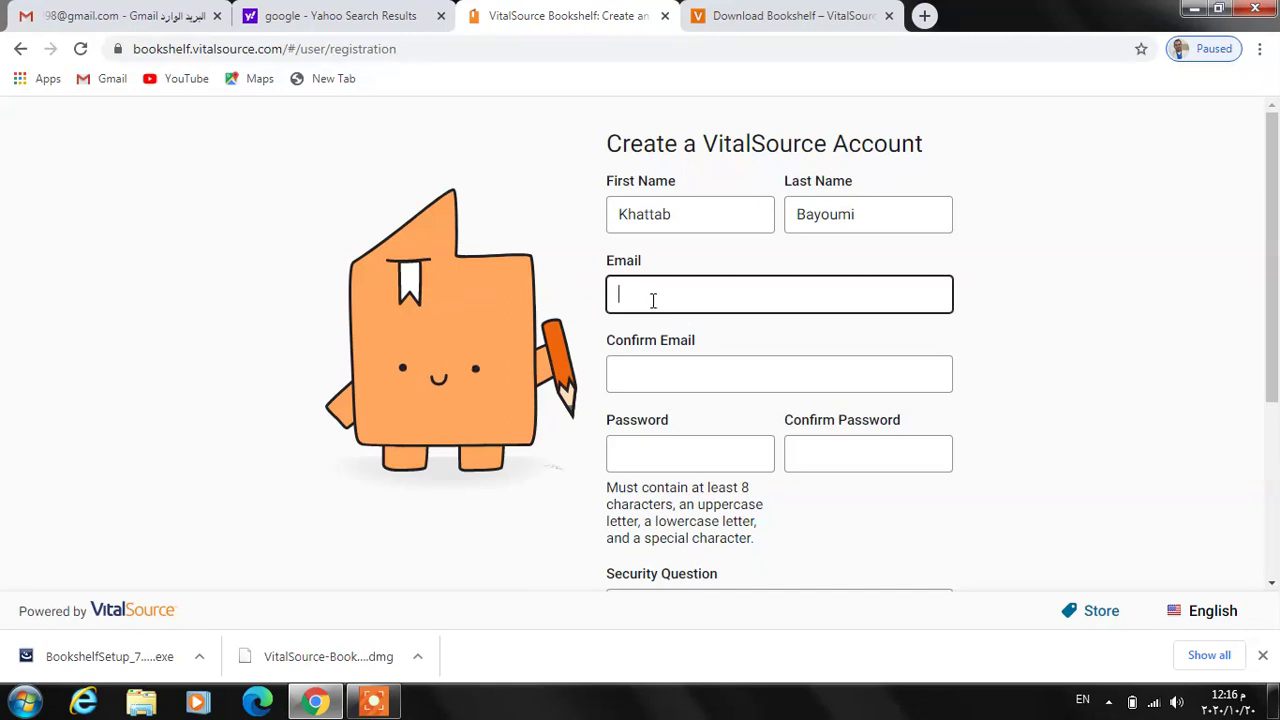
pyautogui.rightClick(651, 300)
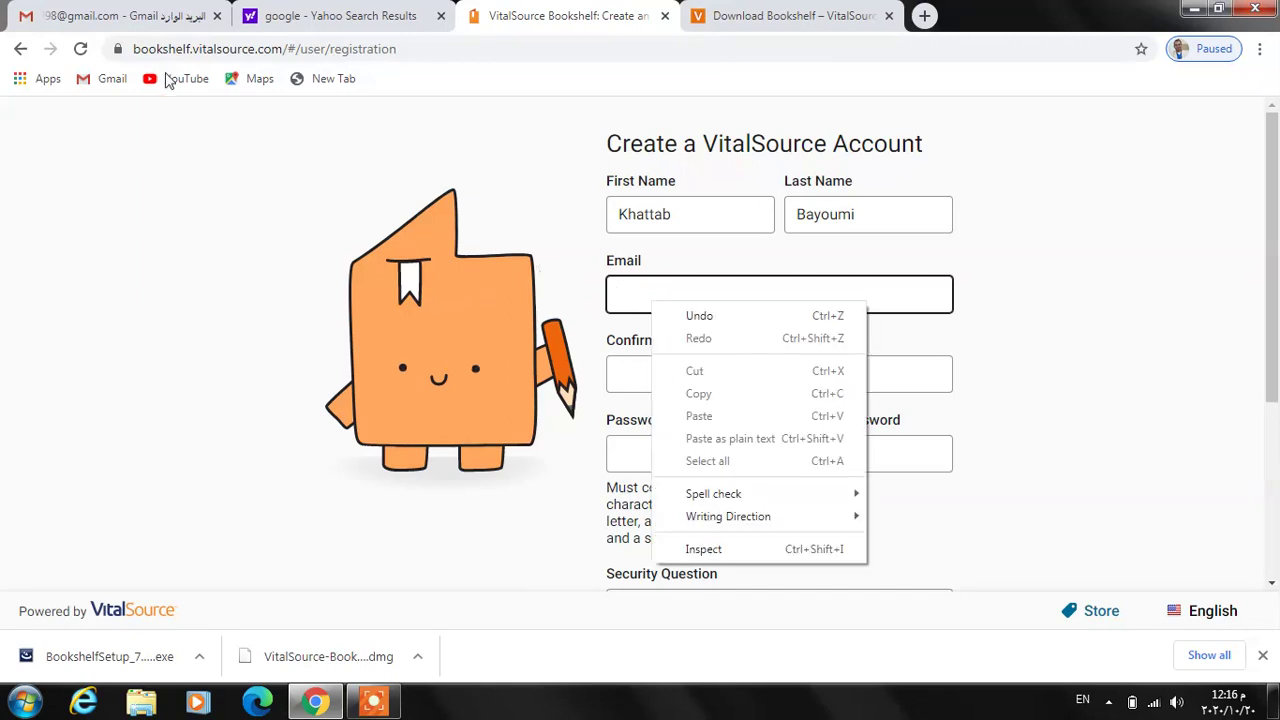
pyautogui.click(152, 15)
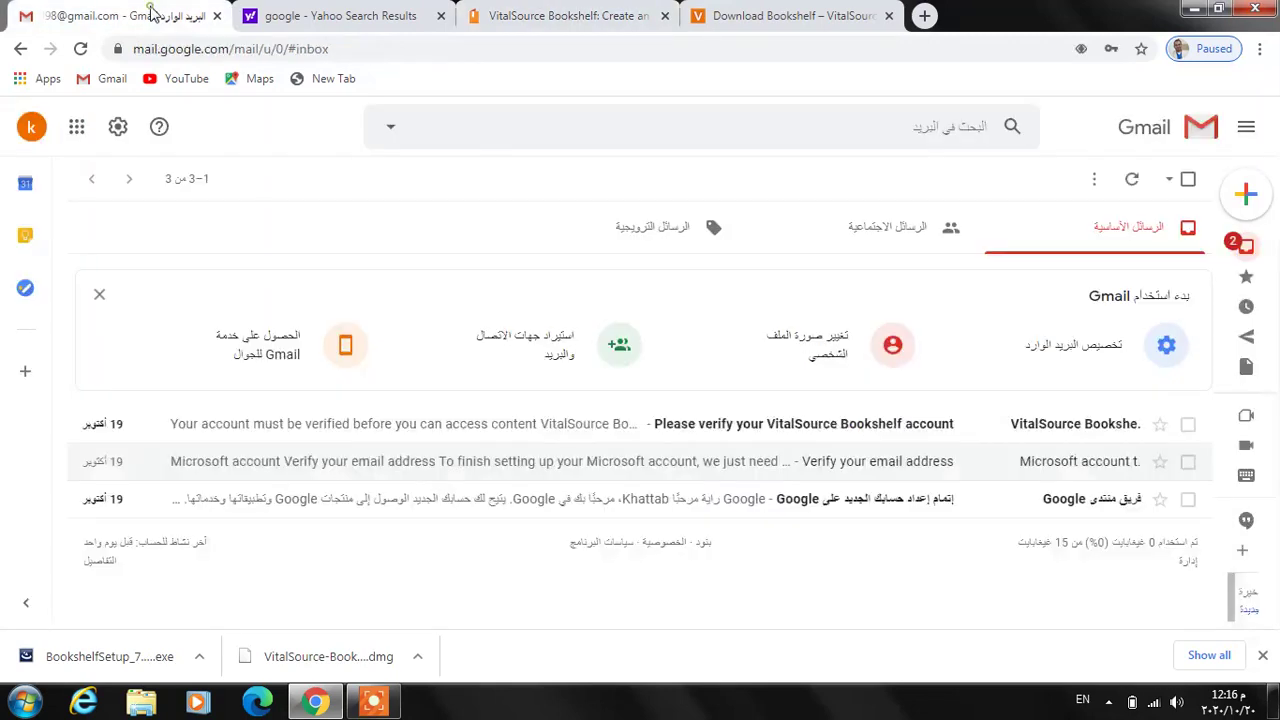
pyautogui.click(30, 130)
pyautogui.tripleClick(100, 294)
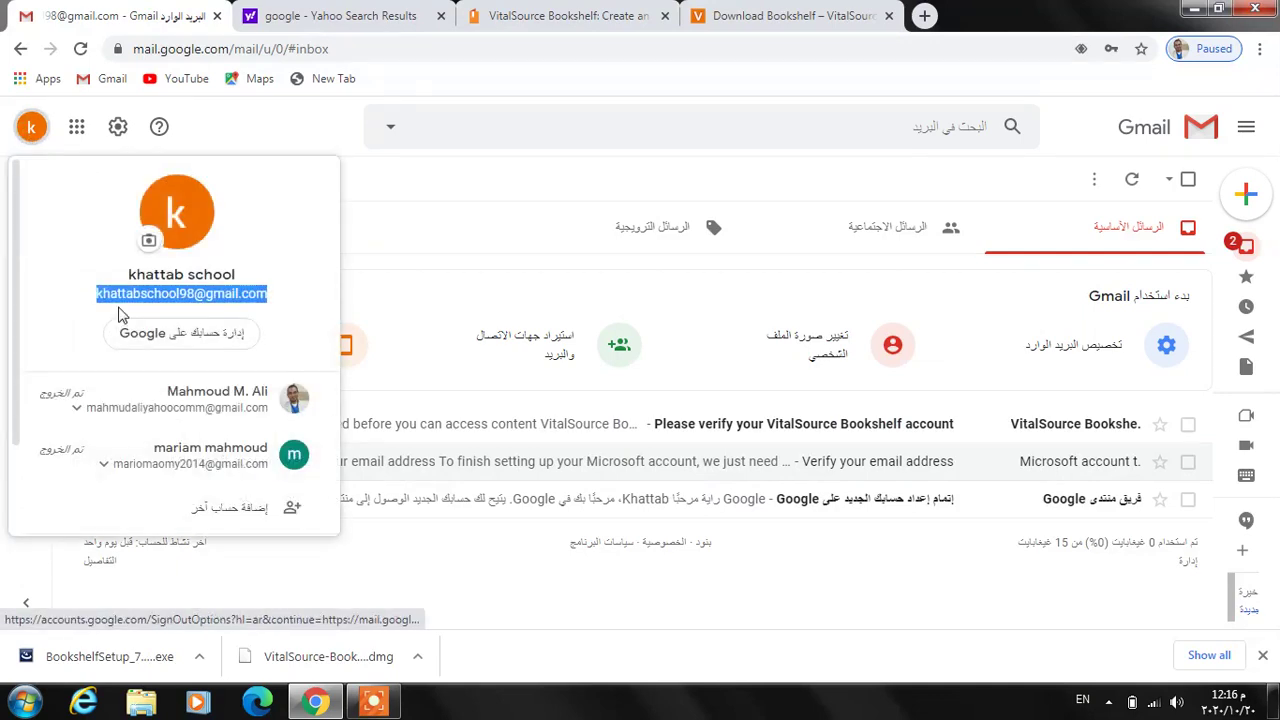
pyautogui.rightClick(118, 296)
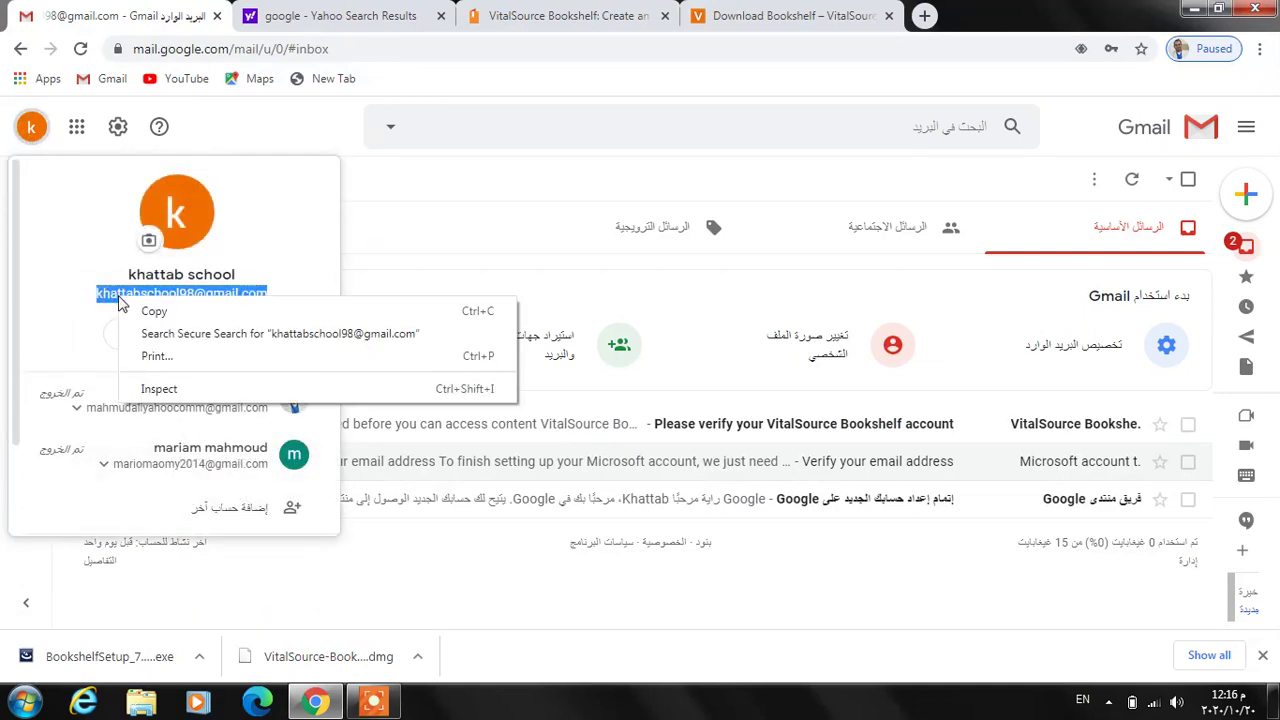
pyautogui.click(150, 312)
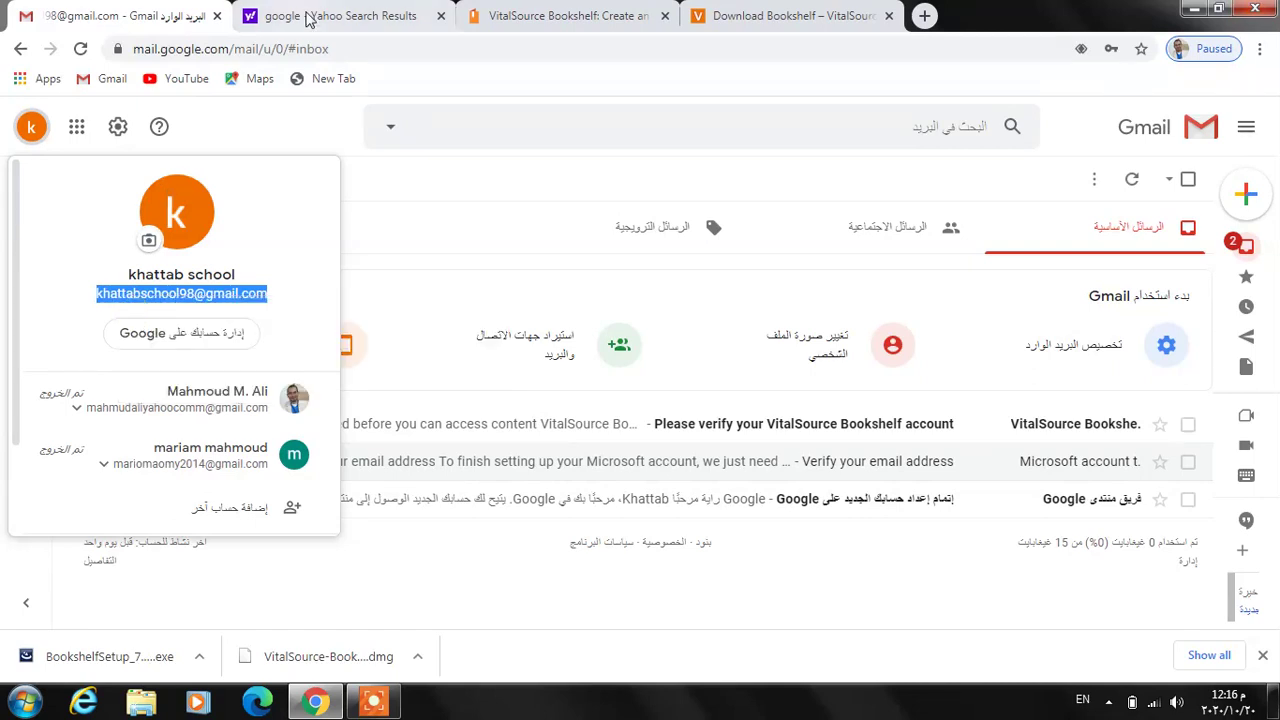
# Paste the copied e-mail address into both the Email and Confirm Email fields.
pyautogui.click(565, 15)
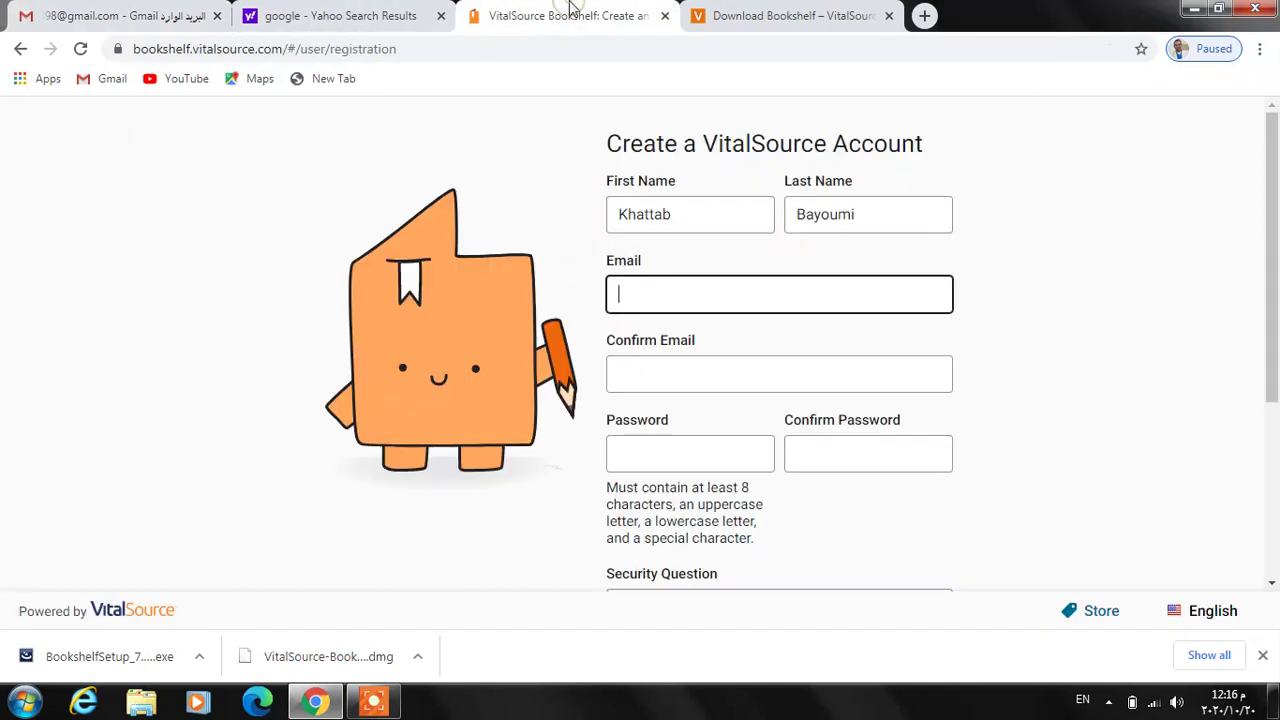
pyautogui.hotkey('ctrl', 'v')
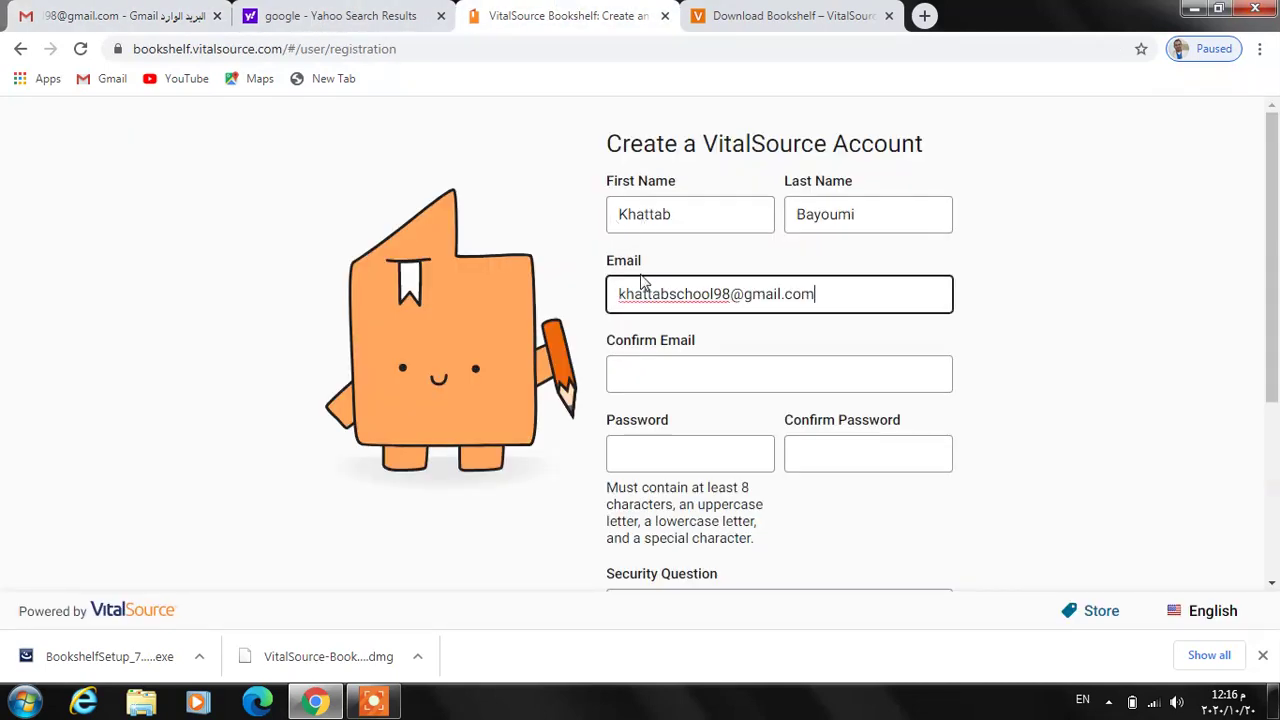
pyautogui.click(656, 377)
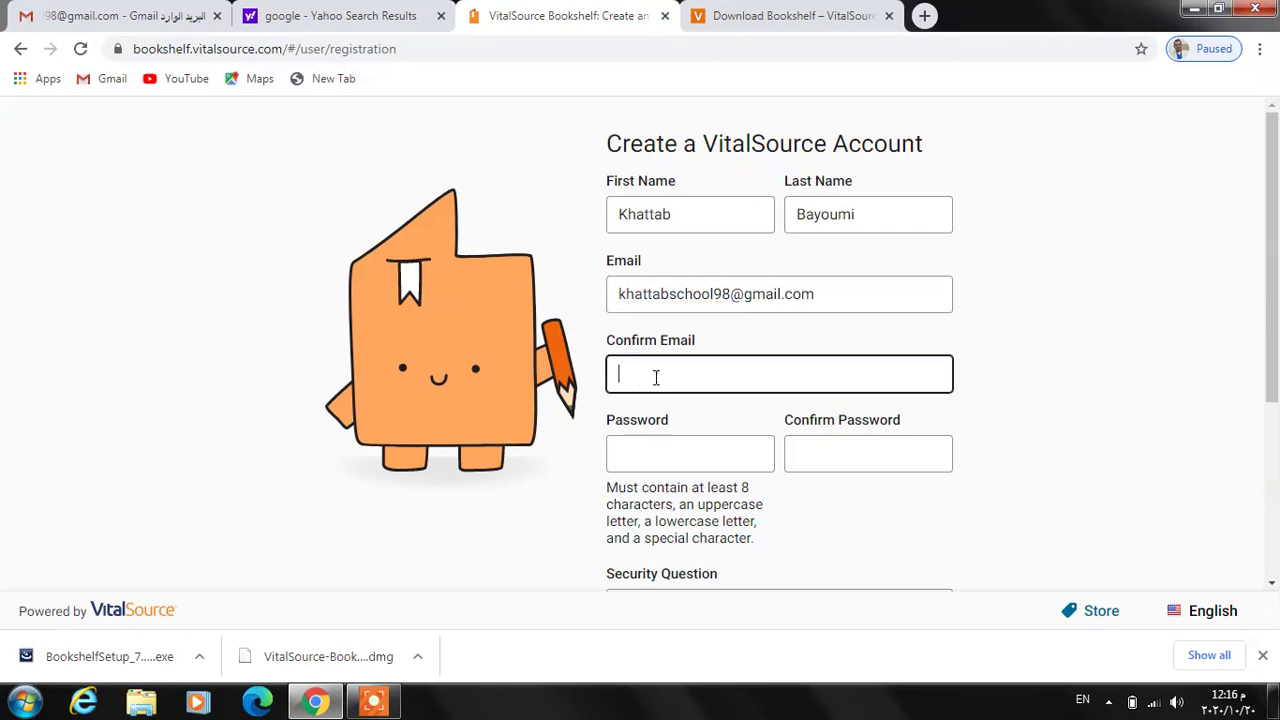
pyautogui.hotkey('ctrl', 'v')
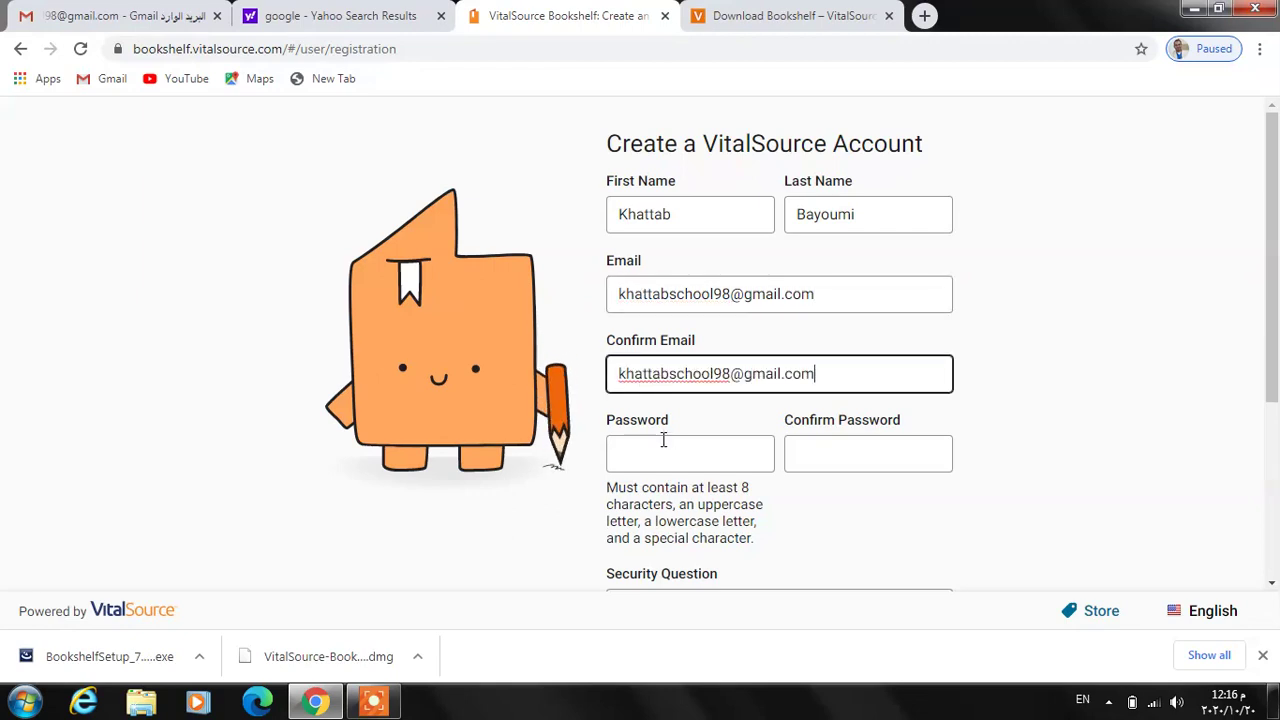
pyautogui.click(660, 443)
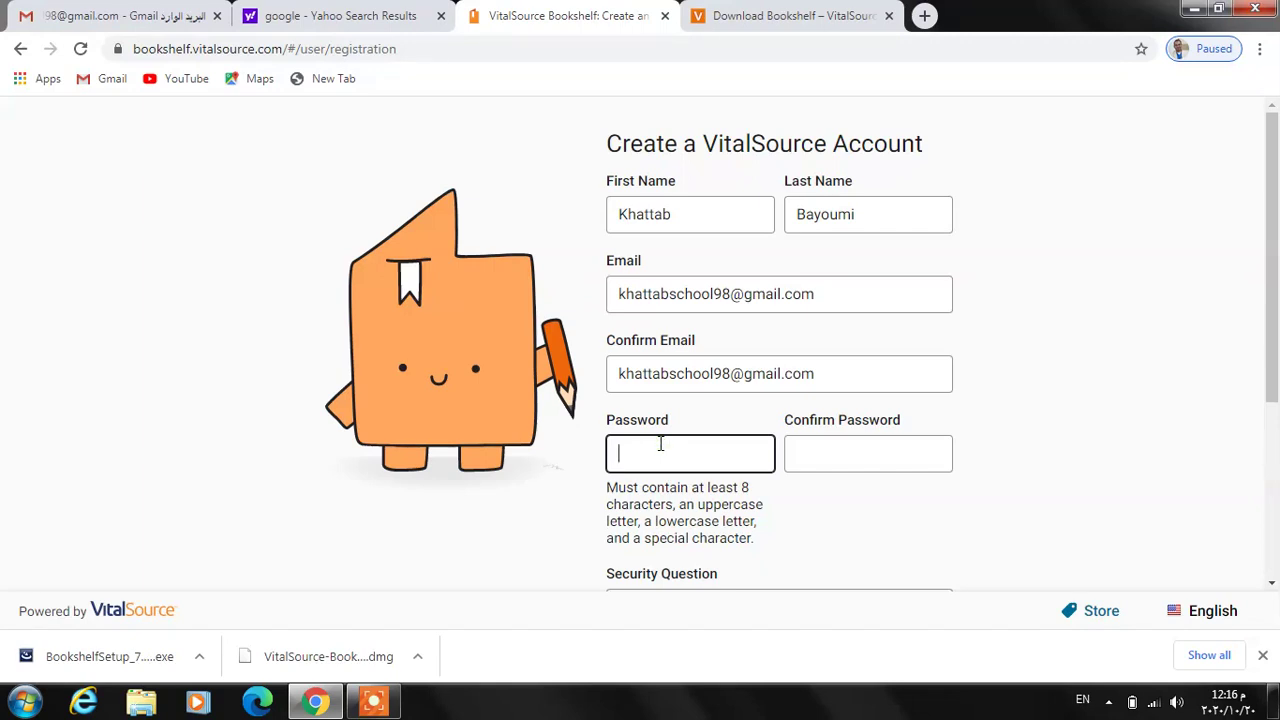
# Enter the new account password and repeat it in the Confirm Password field.
pyautogui.write('••••••••')
pyautogui.write('••')
pyautogui.press('Tab')
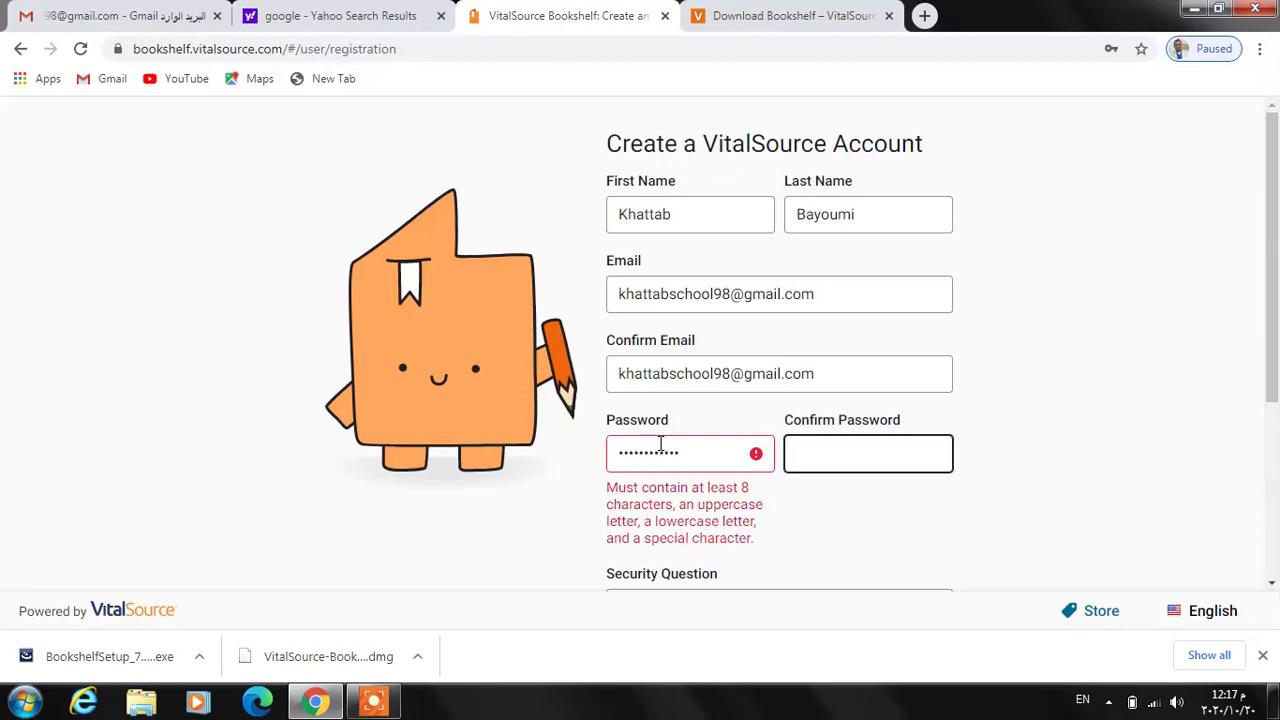
pyautogui.doubleClick(664, 452)
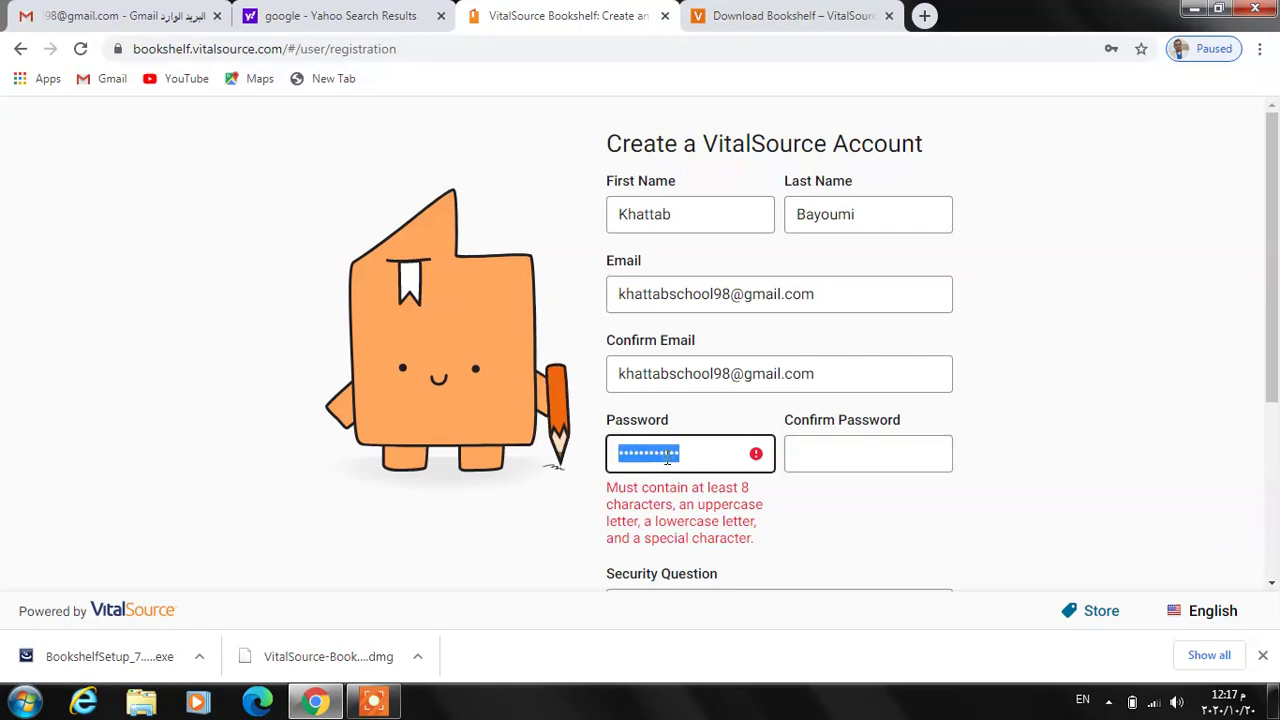
pyautogui.press('BackSpace')
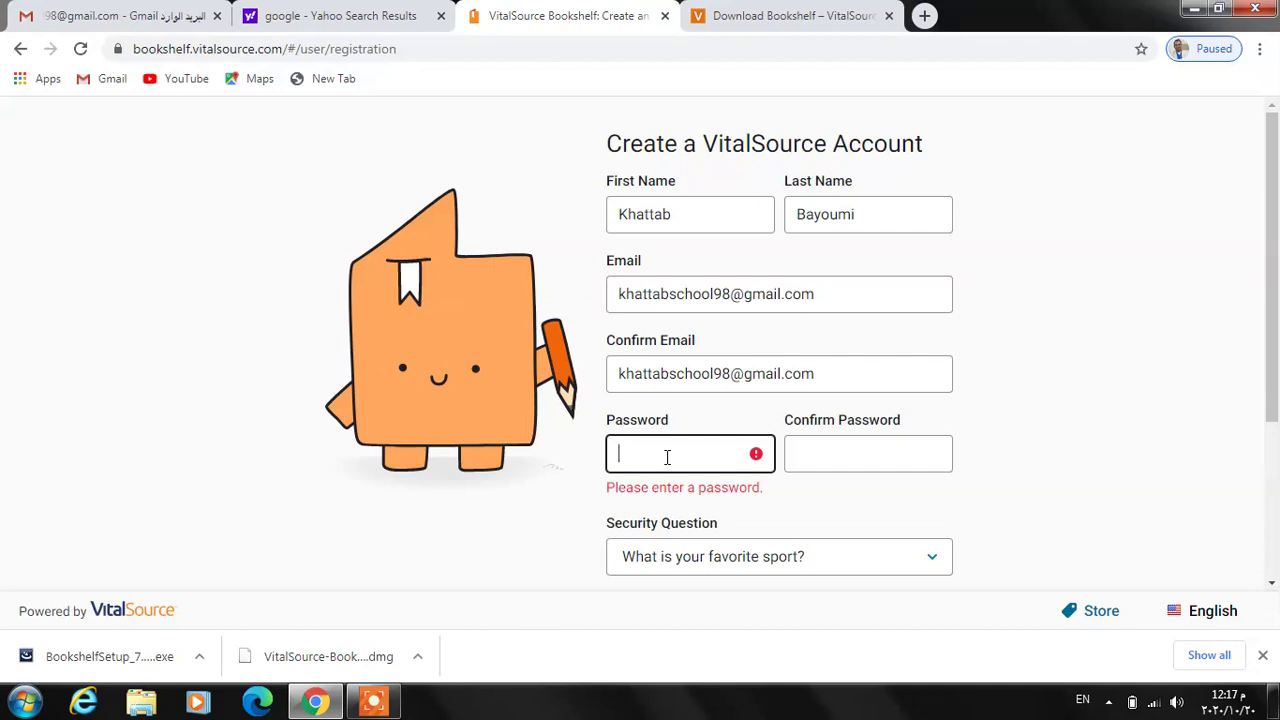
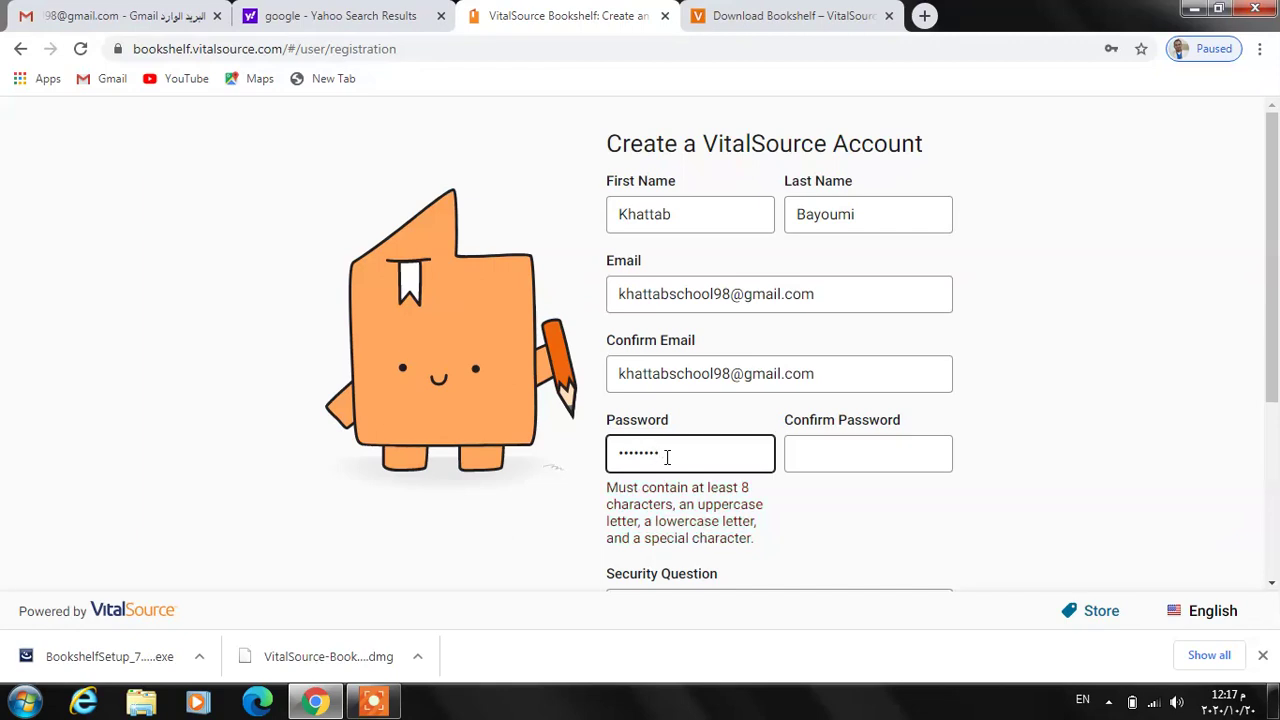
pyautogui.press('Tab')
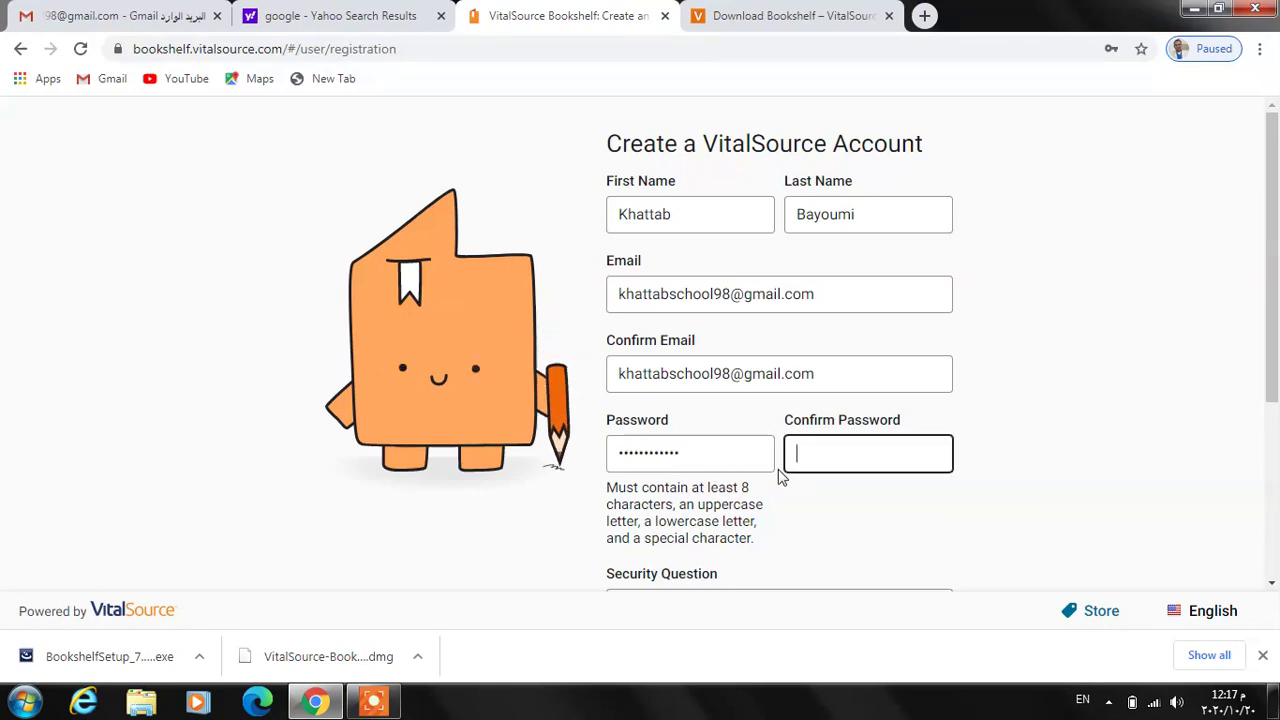
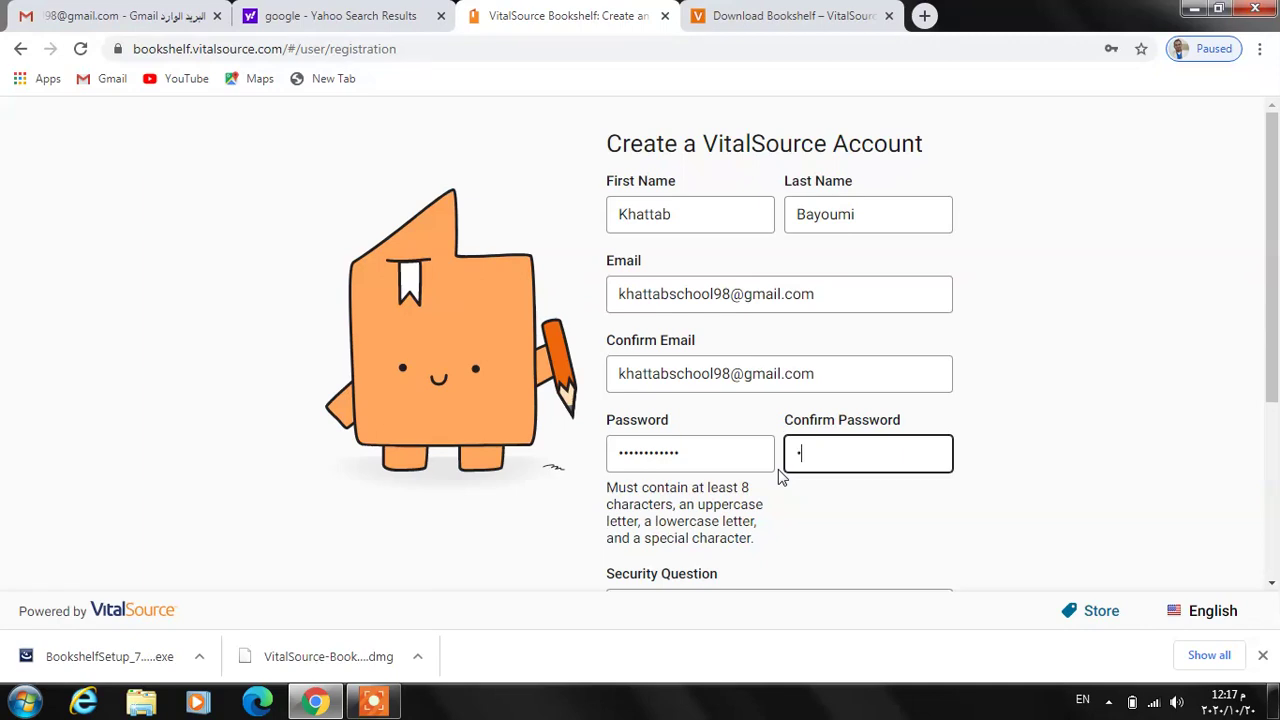
pyautogui.click(563, 550)
pyautogui.scroll(-3, 563, 551)
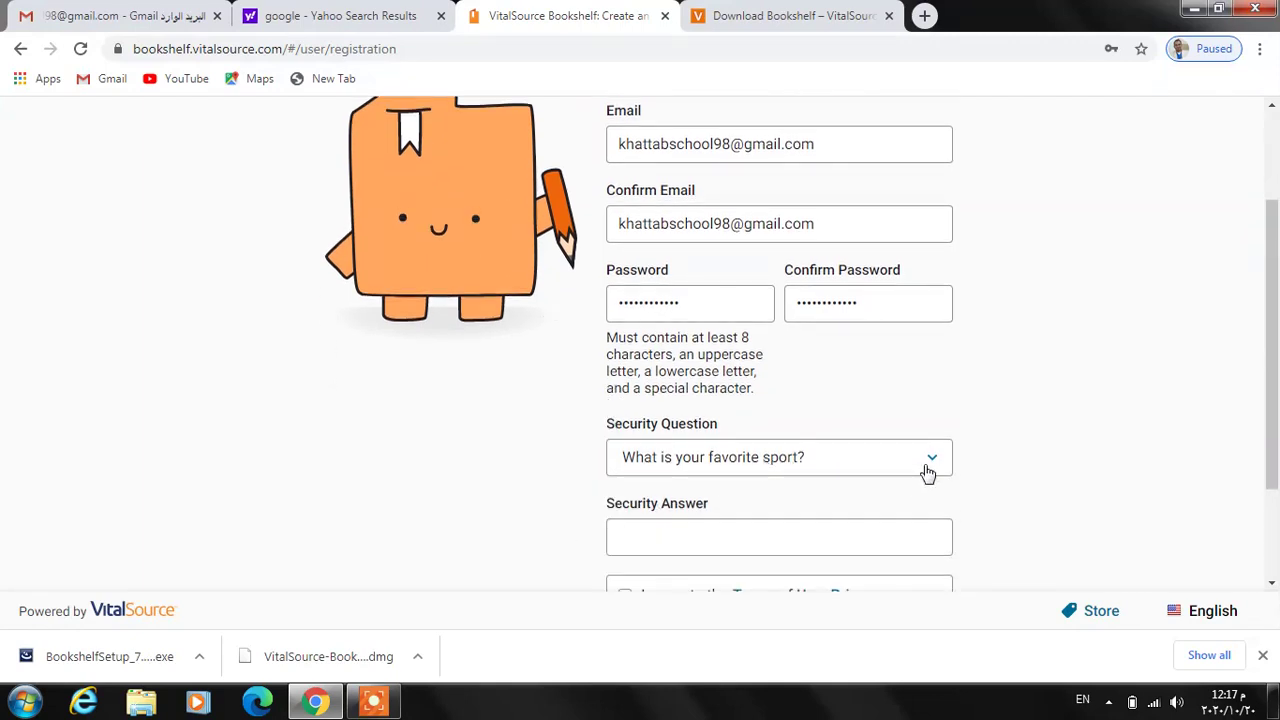
pyautogui.click(929, 468)
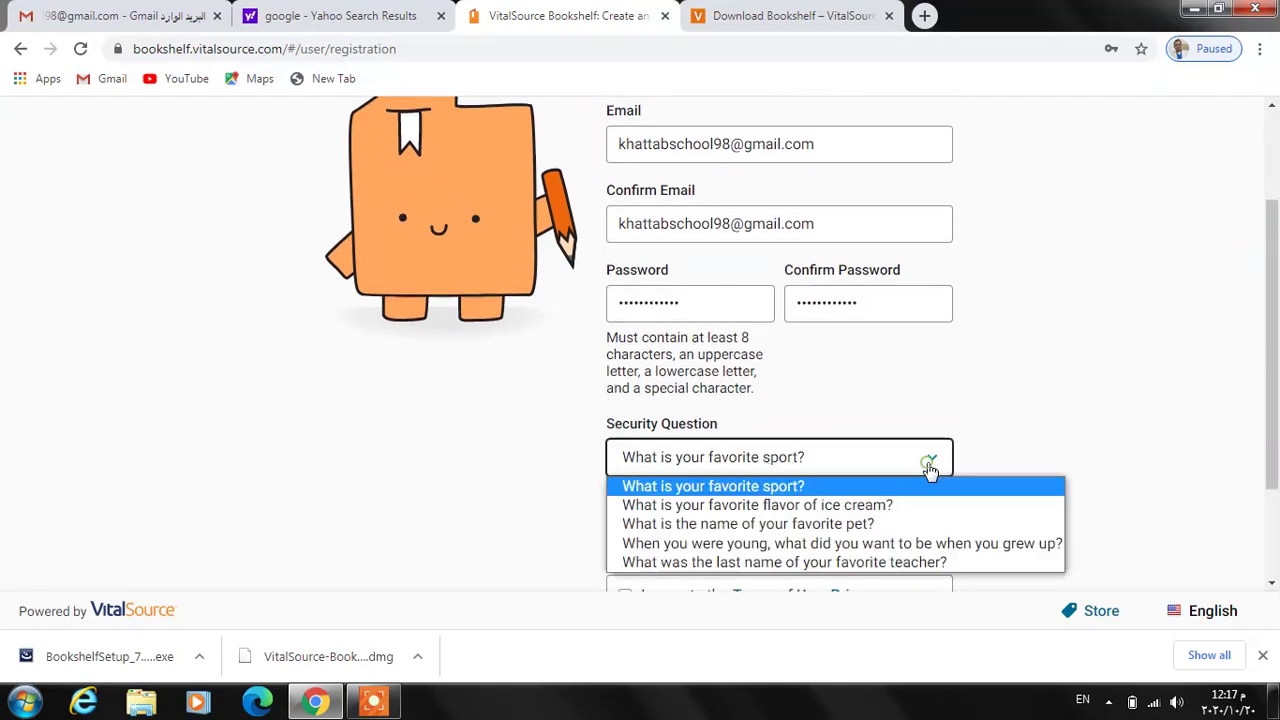
pyautogui.click(810, 467)
pyautogui.click(710, 538)
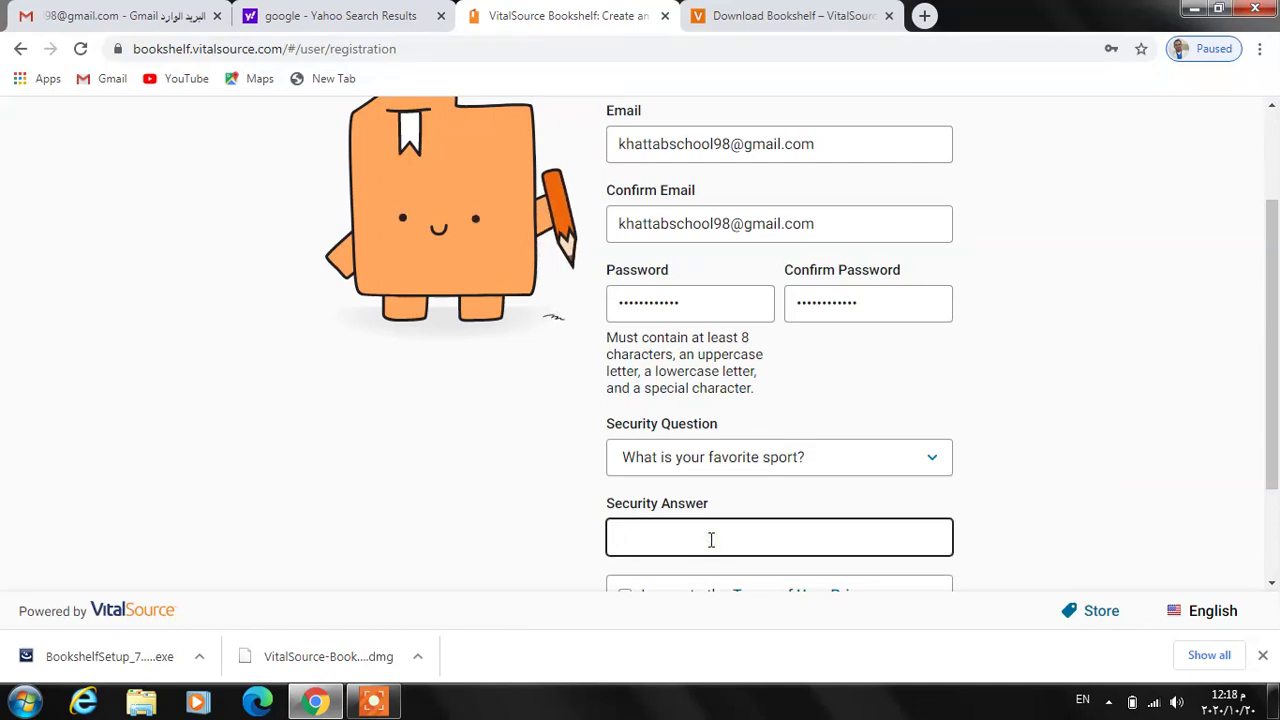
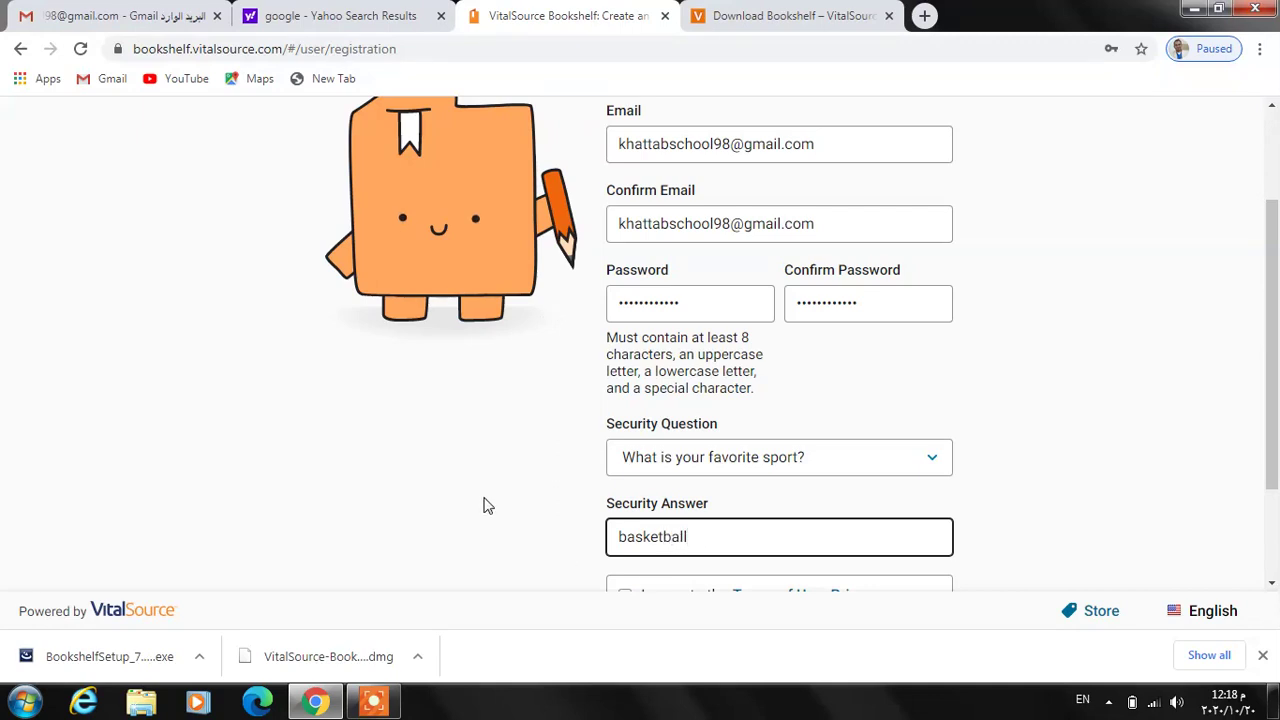
pyautogui.click(500, 545)
# Tick the I agree checkbox to accept the Terms of Use.
pyautogui.scroll(-3, 502, 549)
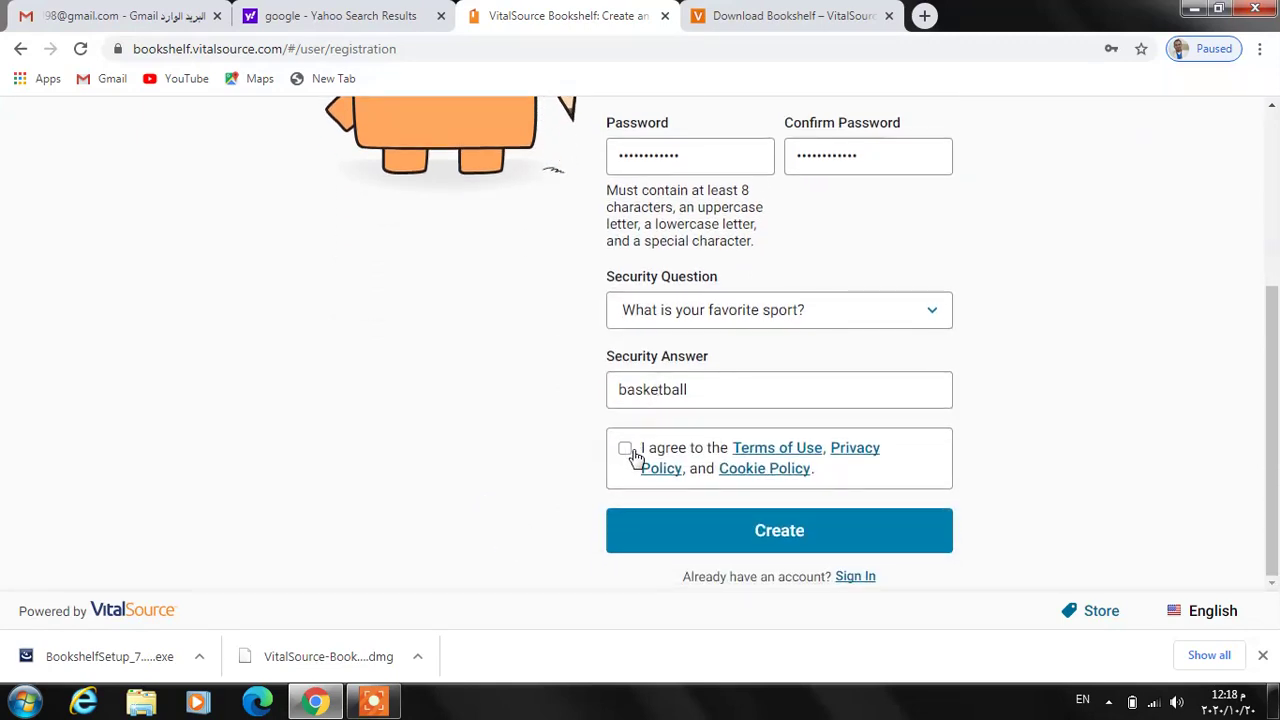
pyautogui.click(627, 452)
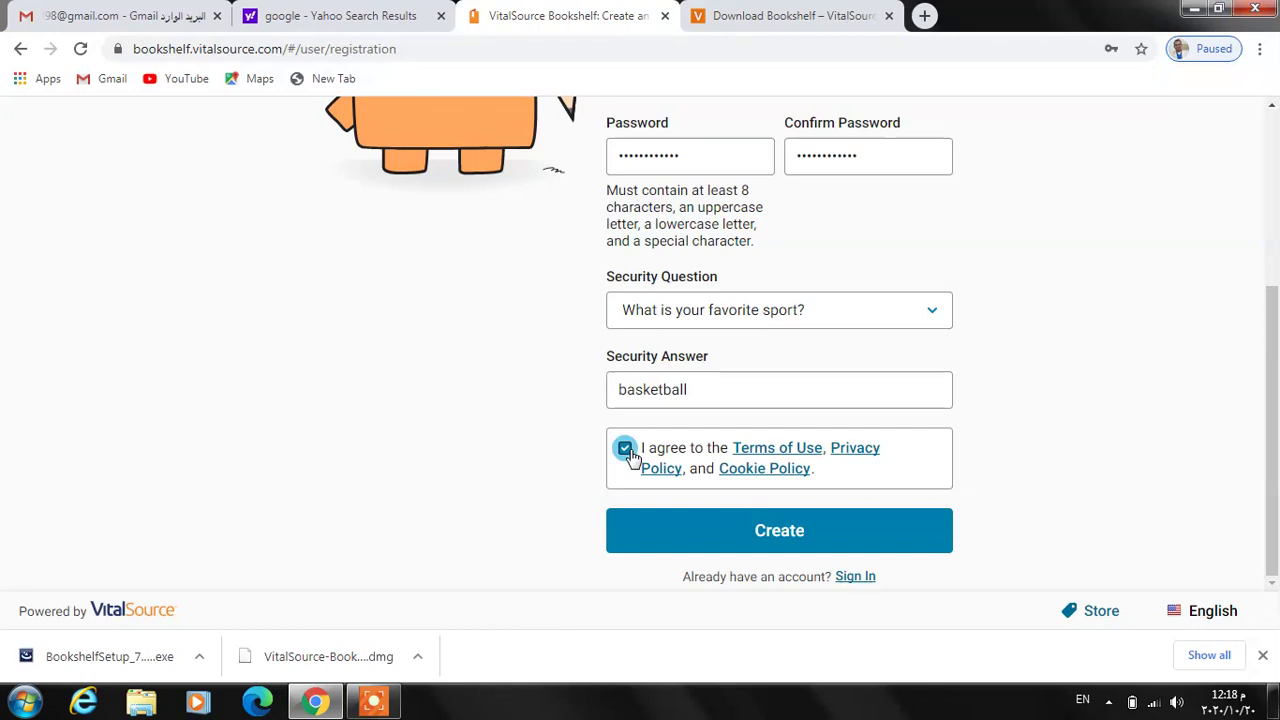
pyautogui.scroll(5, 460, 369)
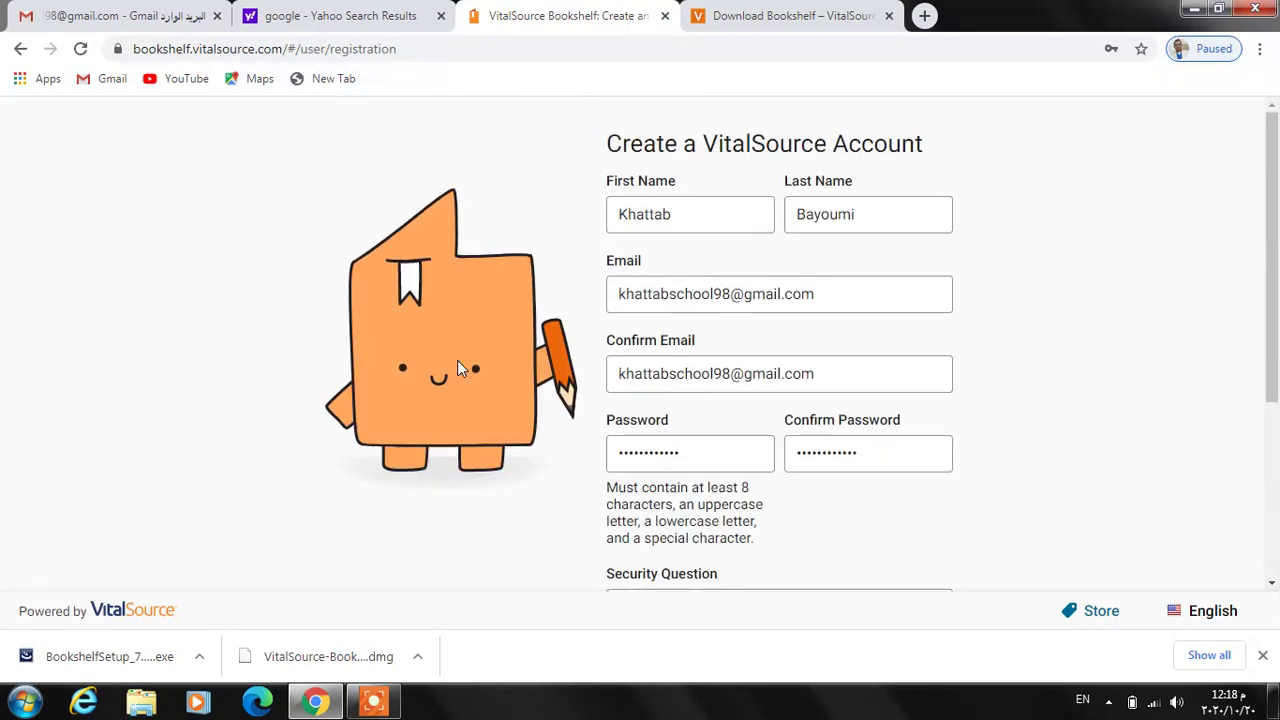
pyautogui.scroll(-1, 457, 363)
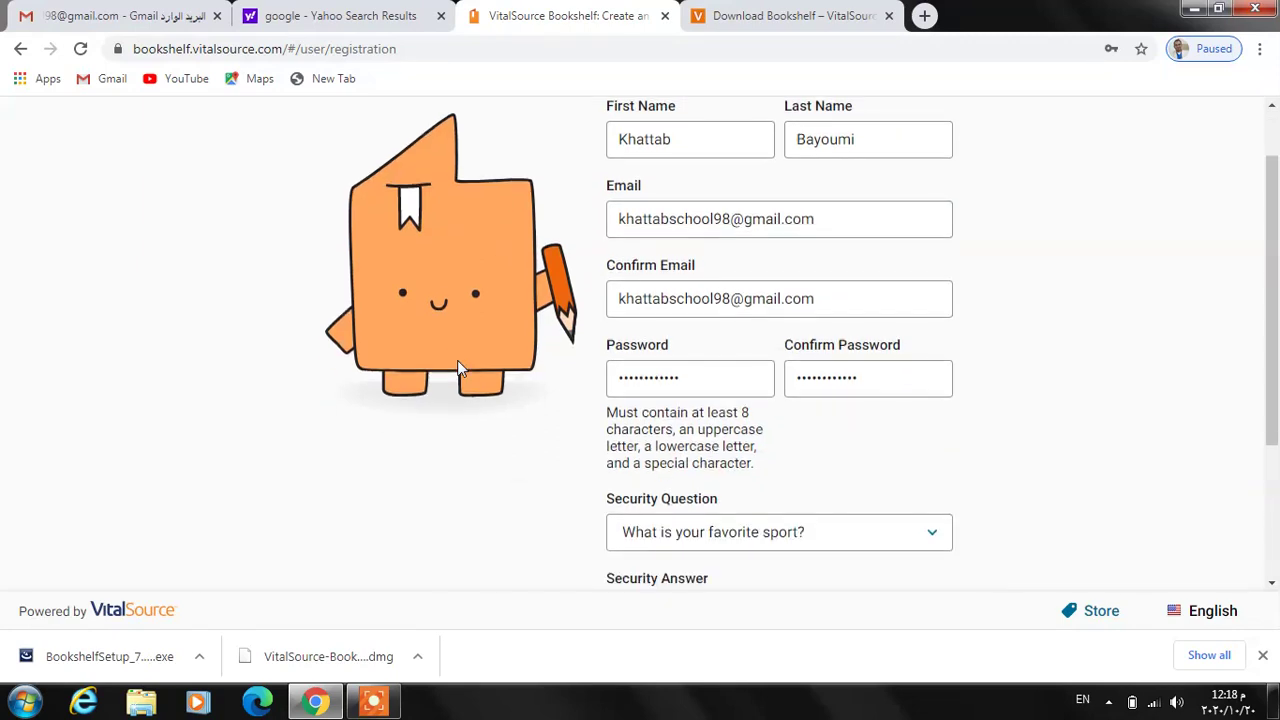
pyautogui.scroll(-3, 457, 366)
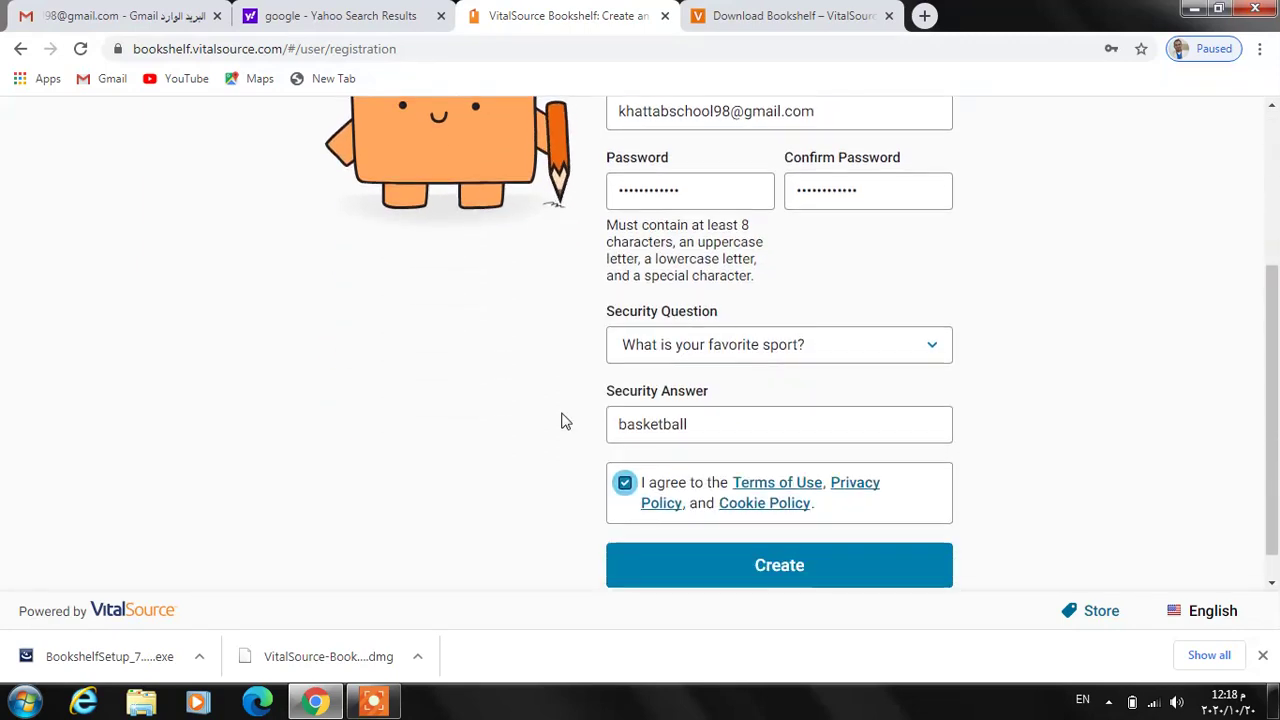
# Submit the account form, then show the BookshelfSetup_7.6.20.0 installer in the Downloads folder.
pyautogui.click(702, 568)
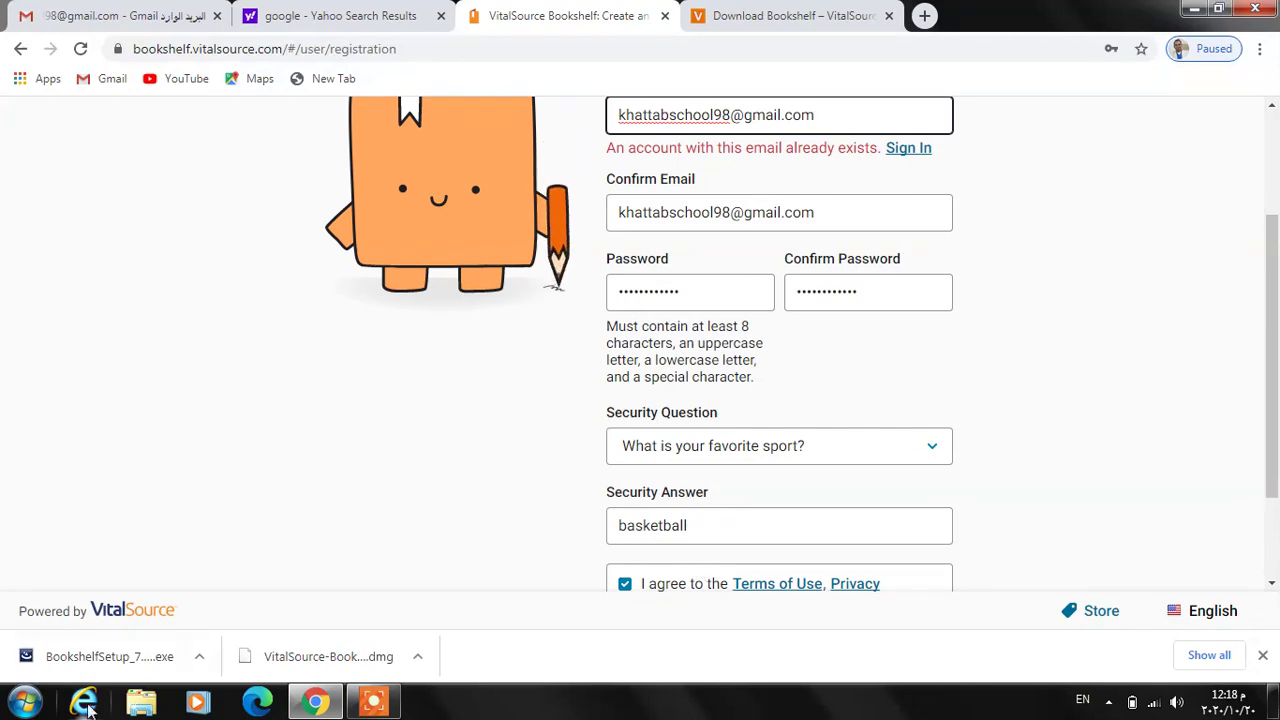
pyautogui.click(200, 658)
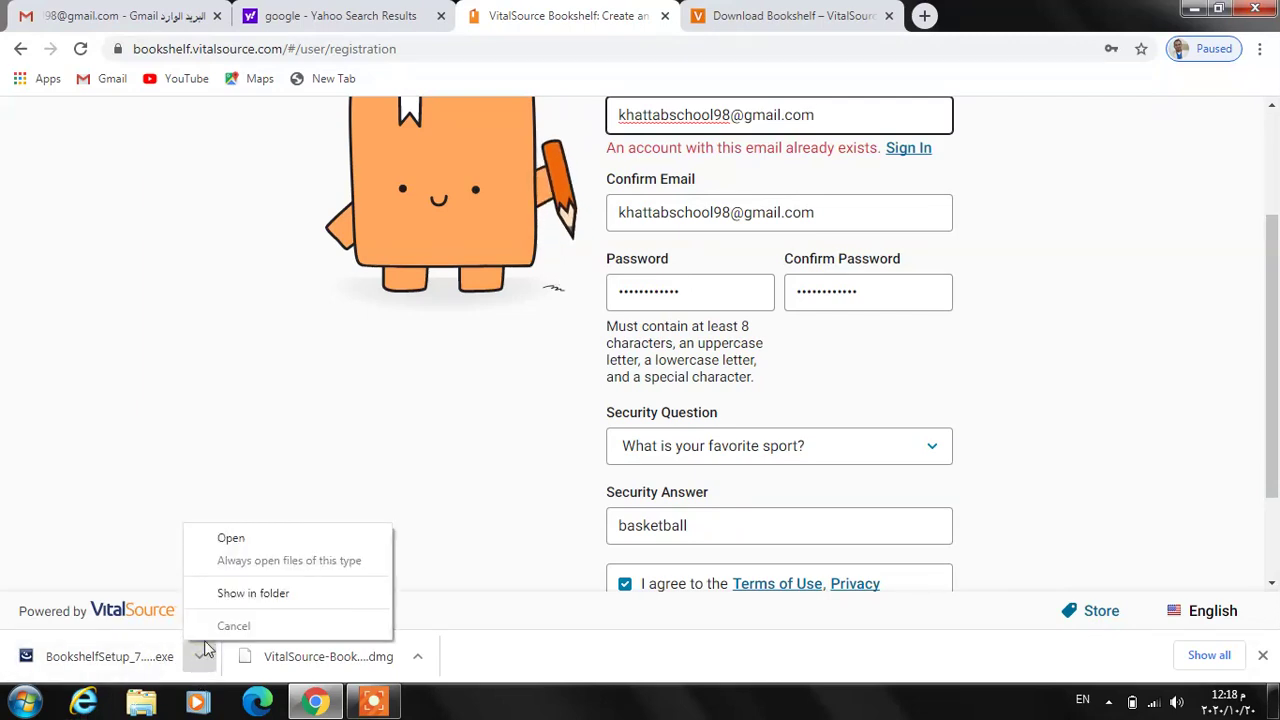
pyautogui.click(231, 594)
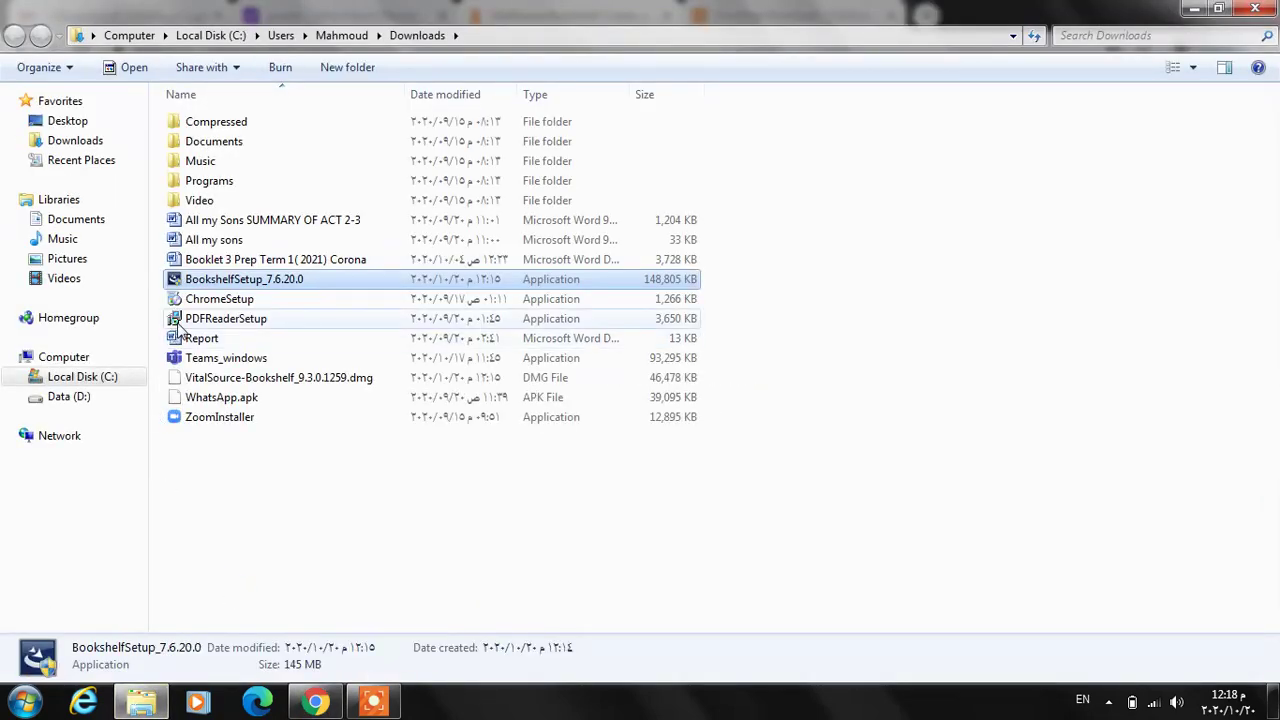
# Run BookshelfSetup_7.6.20.0 with English as setup language and install the Visual C++ 2015 prerequisite.
pyautogui.doubleClick(176, 283)
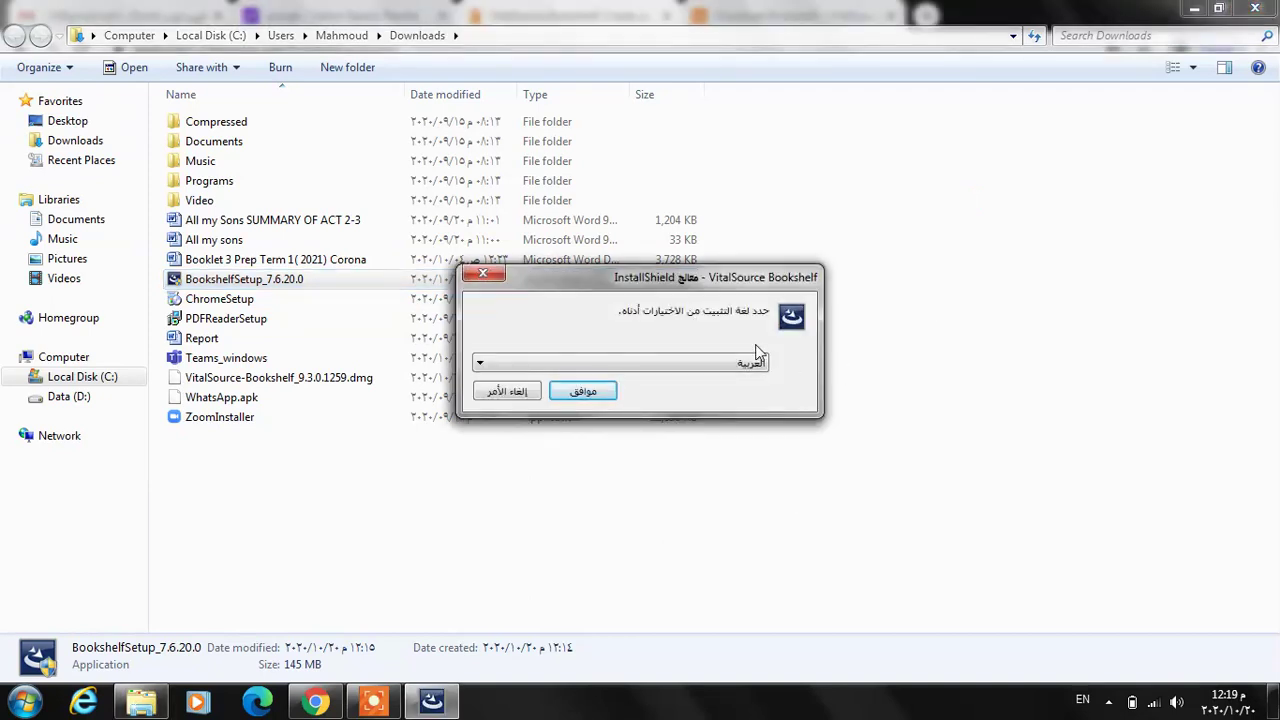
pyautogui.click(479, 365)
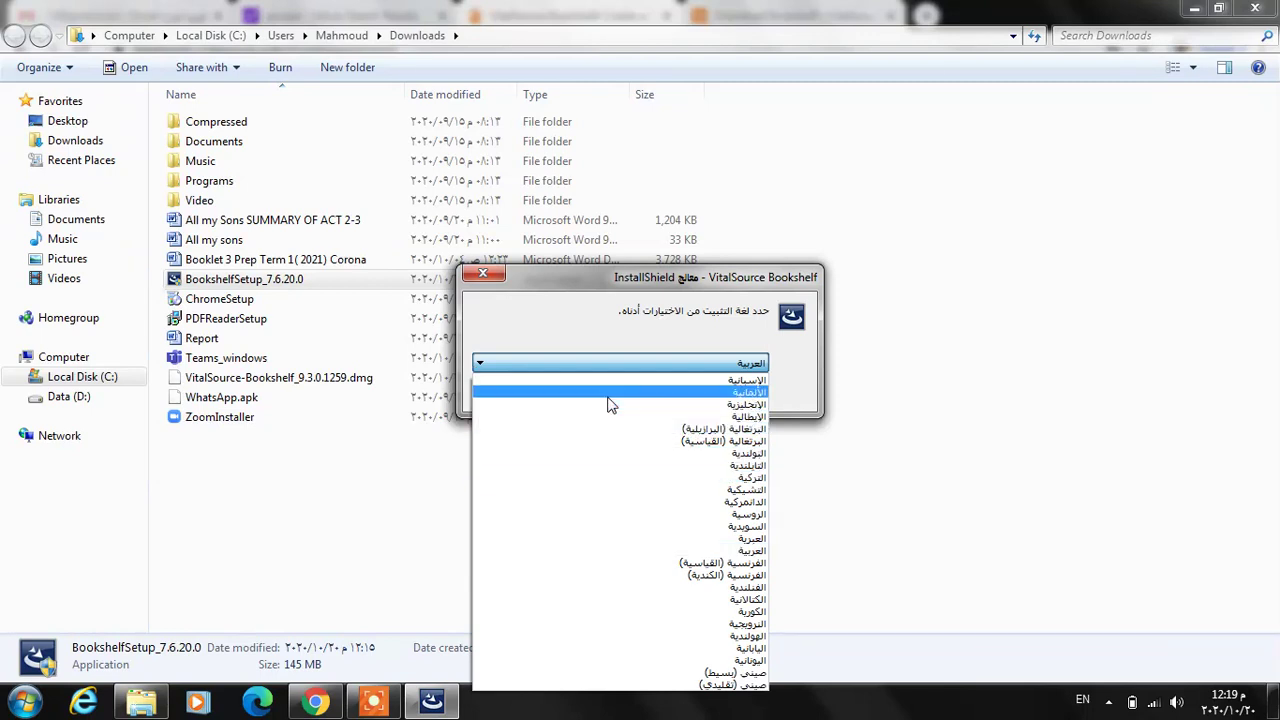
pyautogui.click(610, 407)
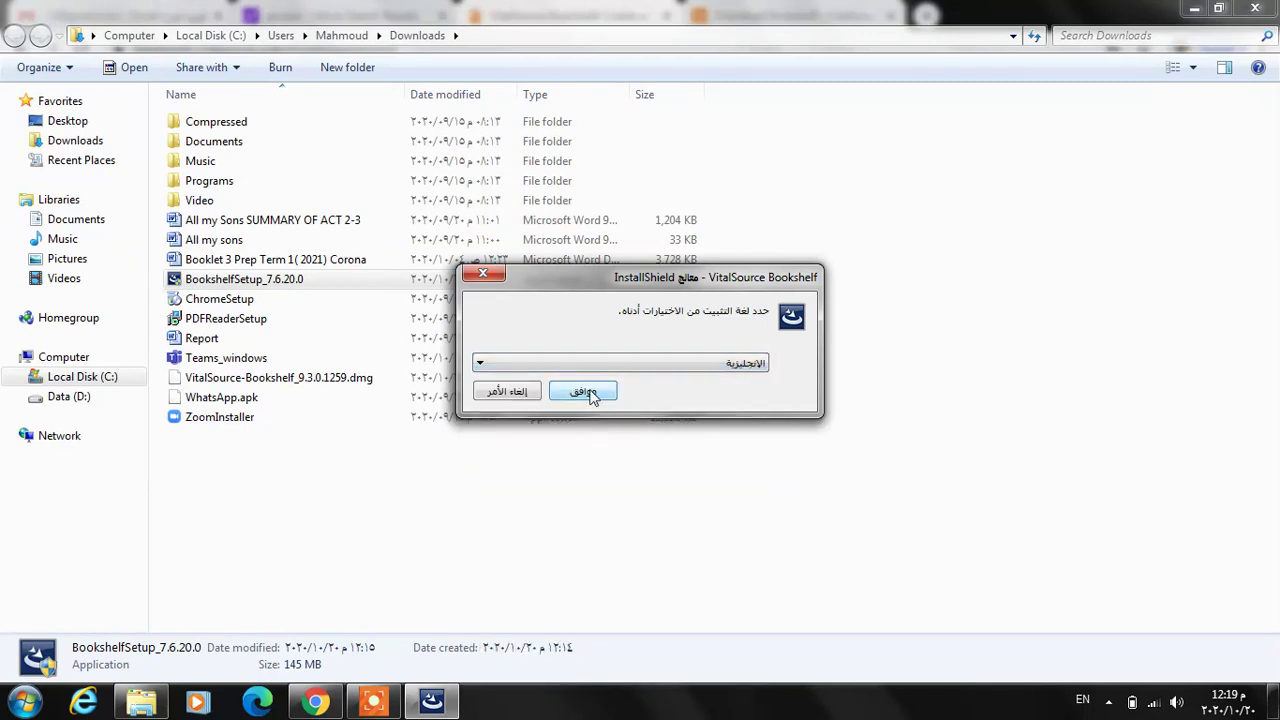
pyautogui.click(590, 393)
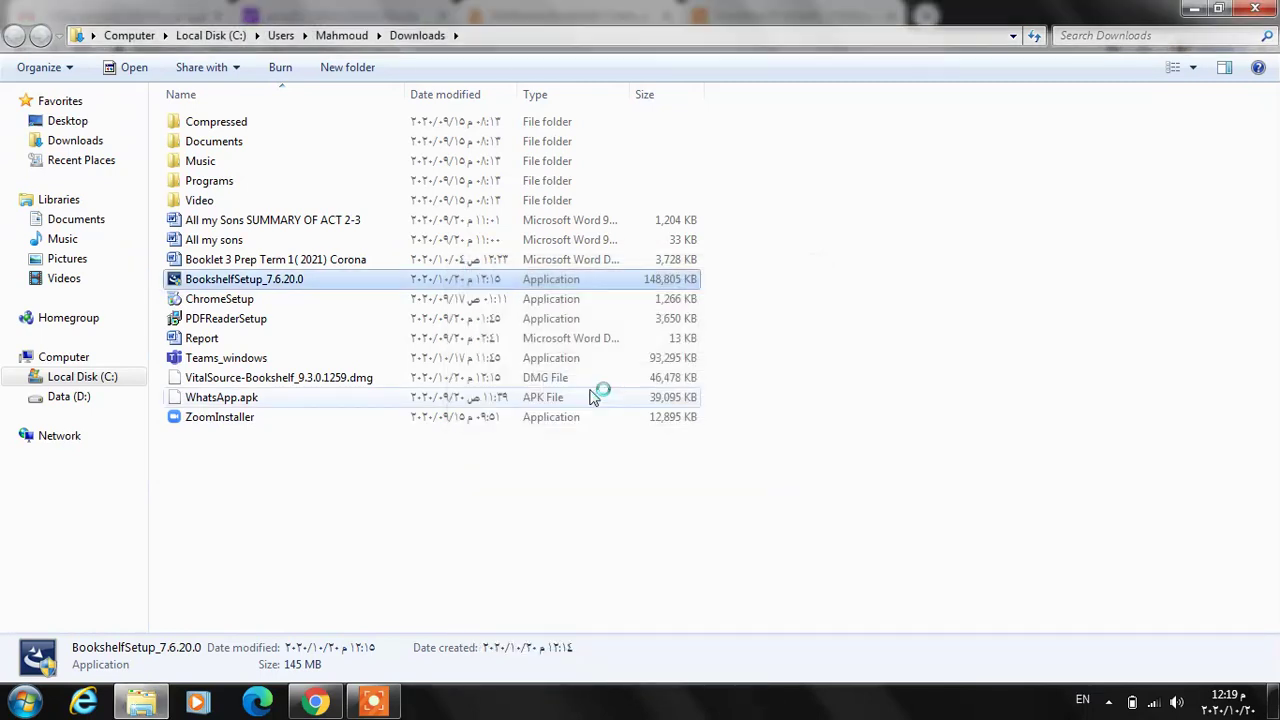
pyautogui.click(592, 397)
pyautogui.click(727, 496)
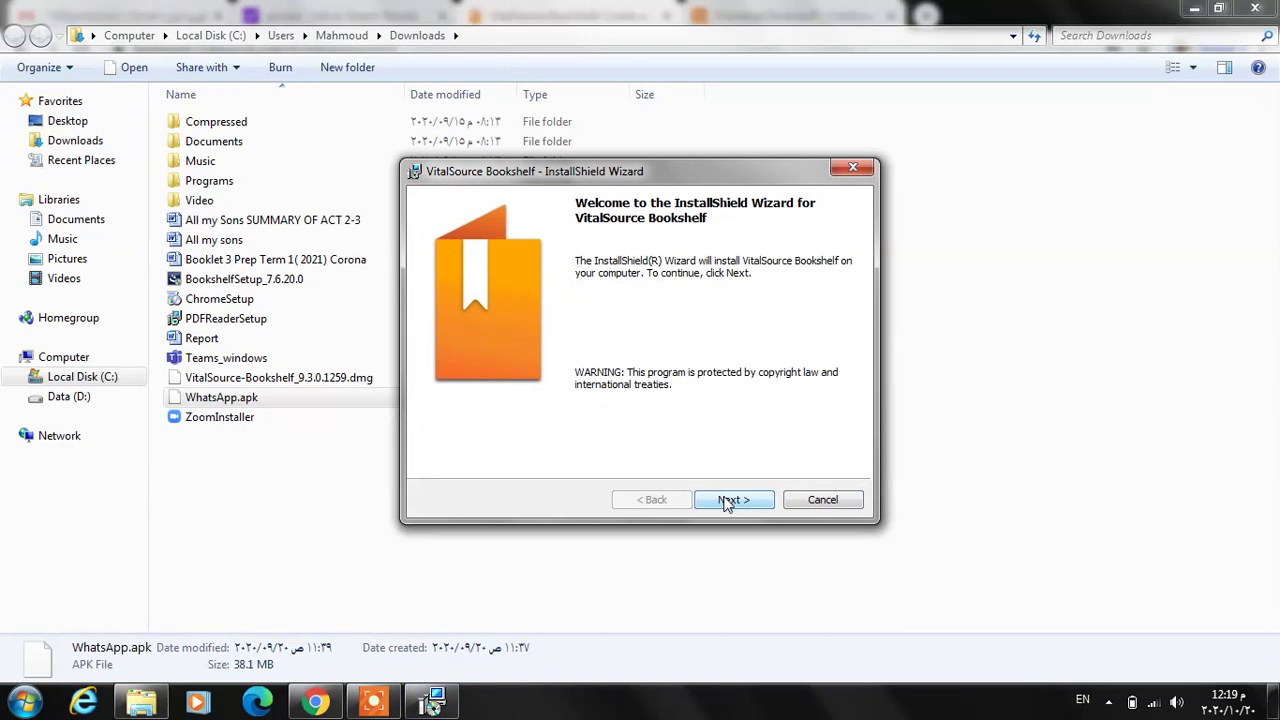
# Install VitalSource Bookshelf into the default folder, then minimize Explorer and Chrome to show the desktop.
pyautogui.click(729, 503)
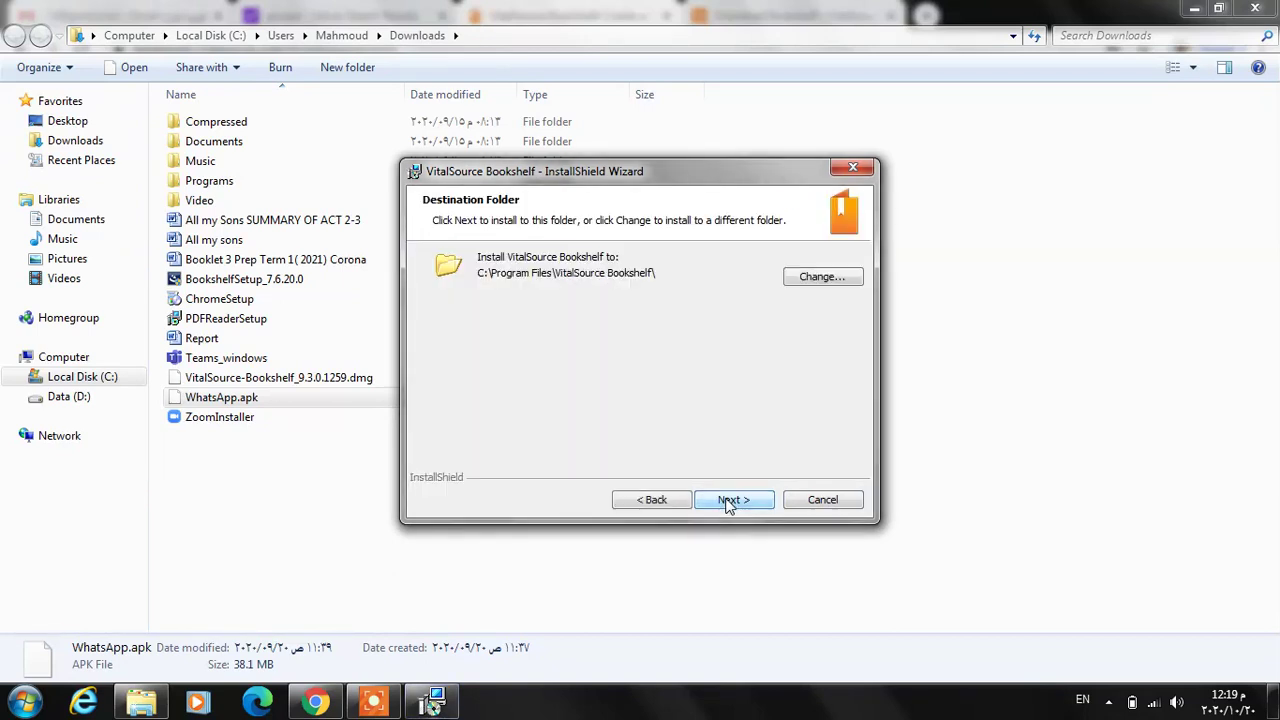
pyautogui.click(729, 503)
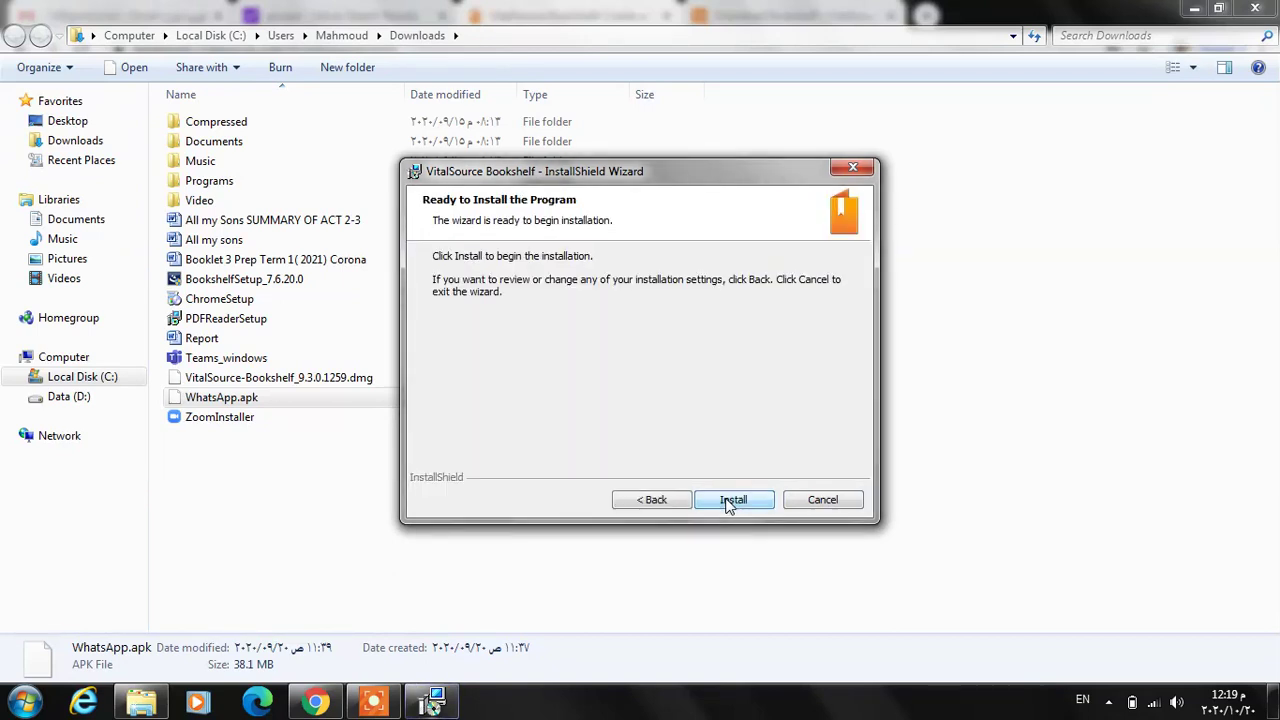
pyautogui.click(729, 503)
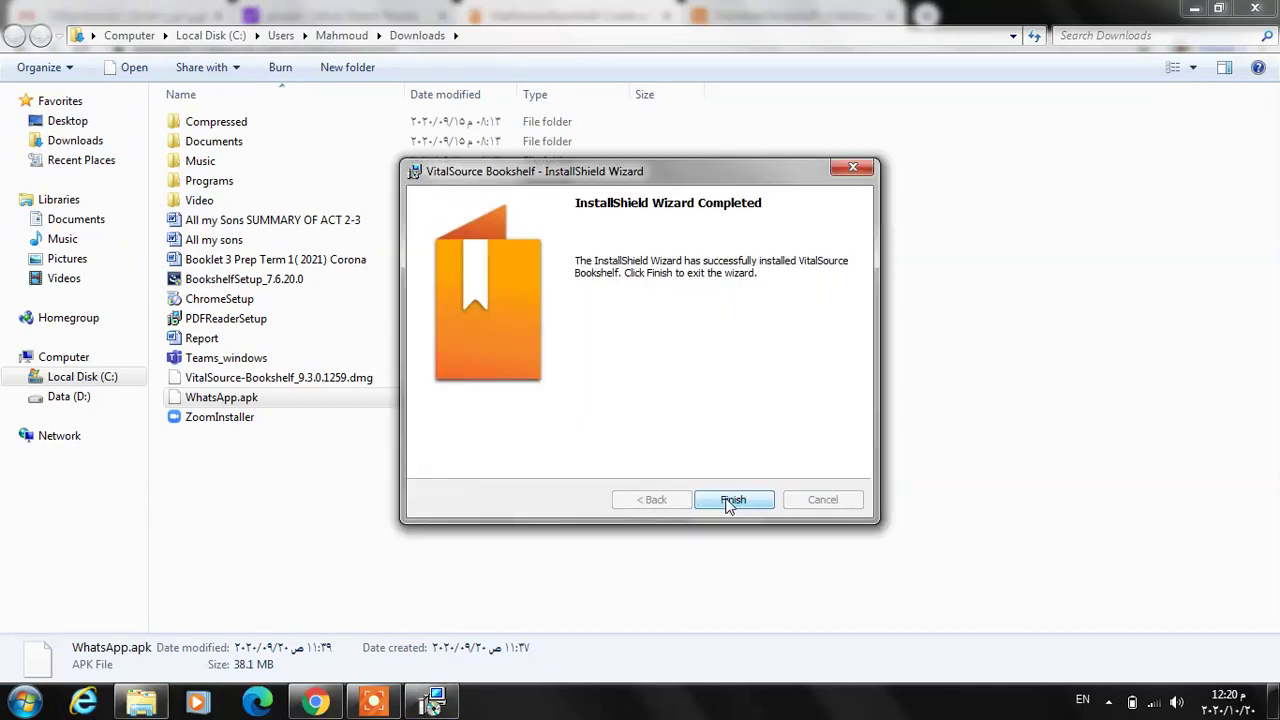
pyautogui.click(729, 502)
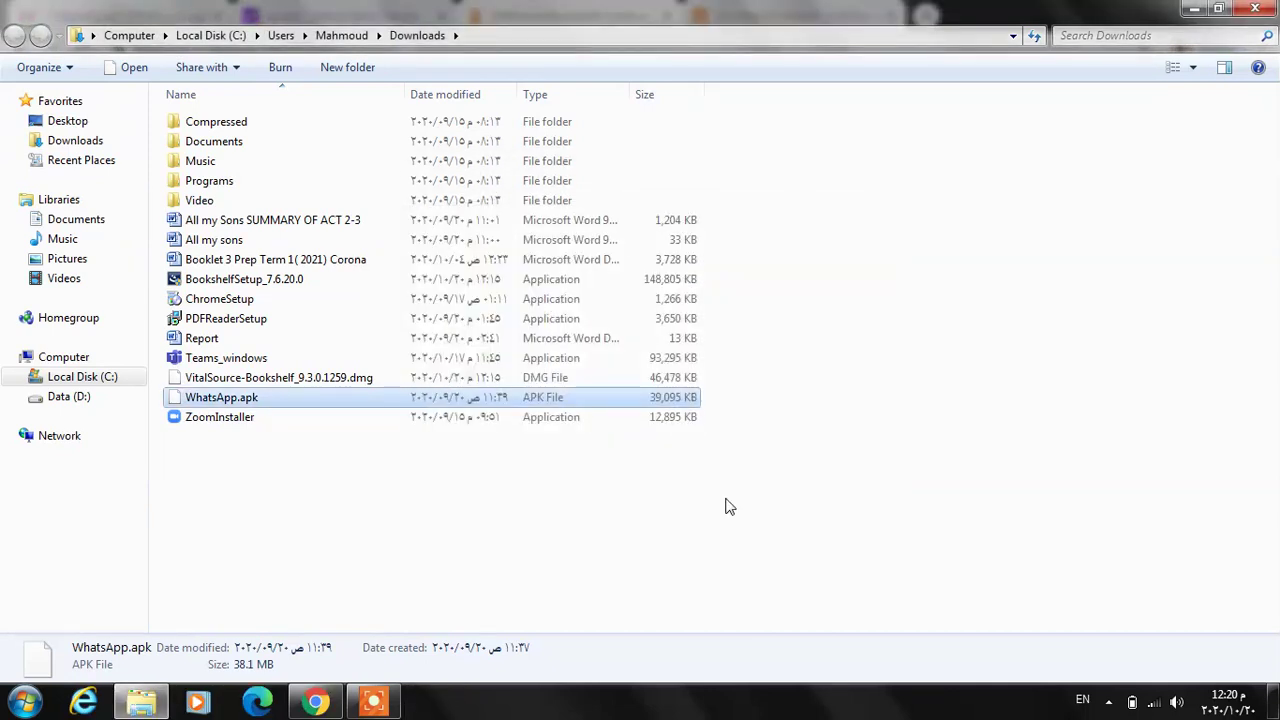
pyautogui.click(1186, 10)
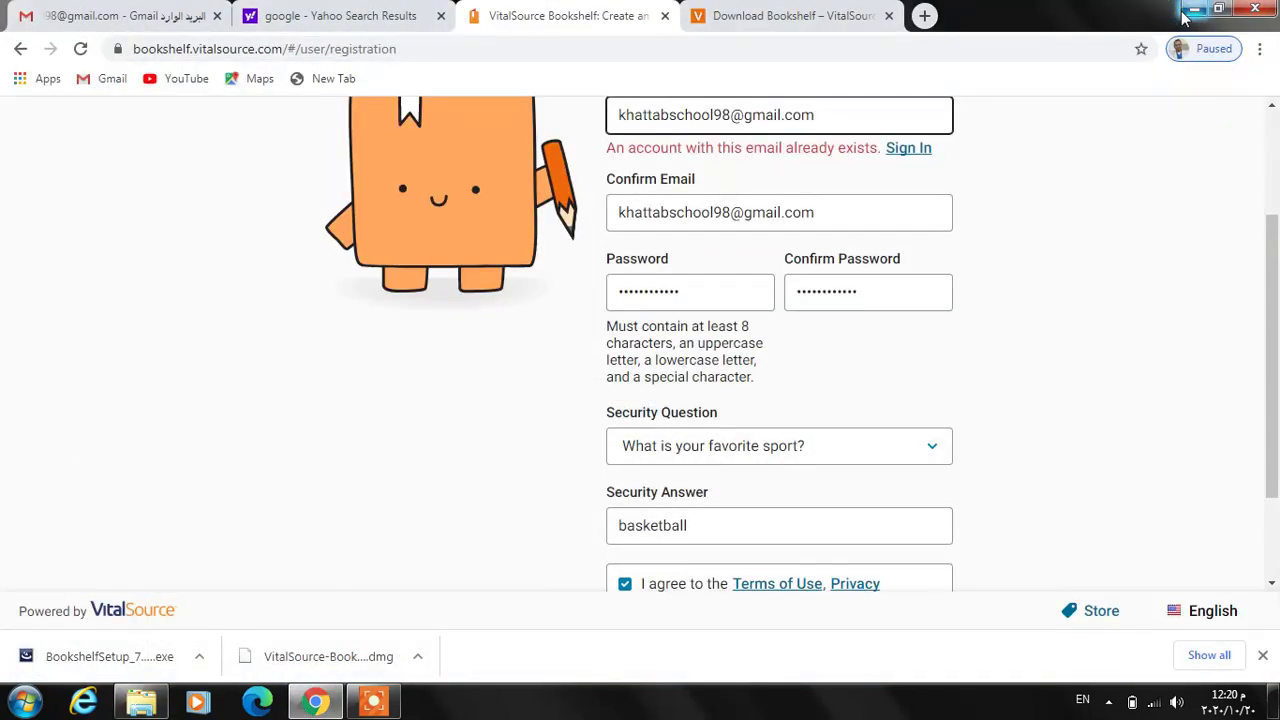
pyautogui.click(1189, 14)
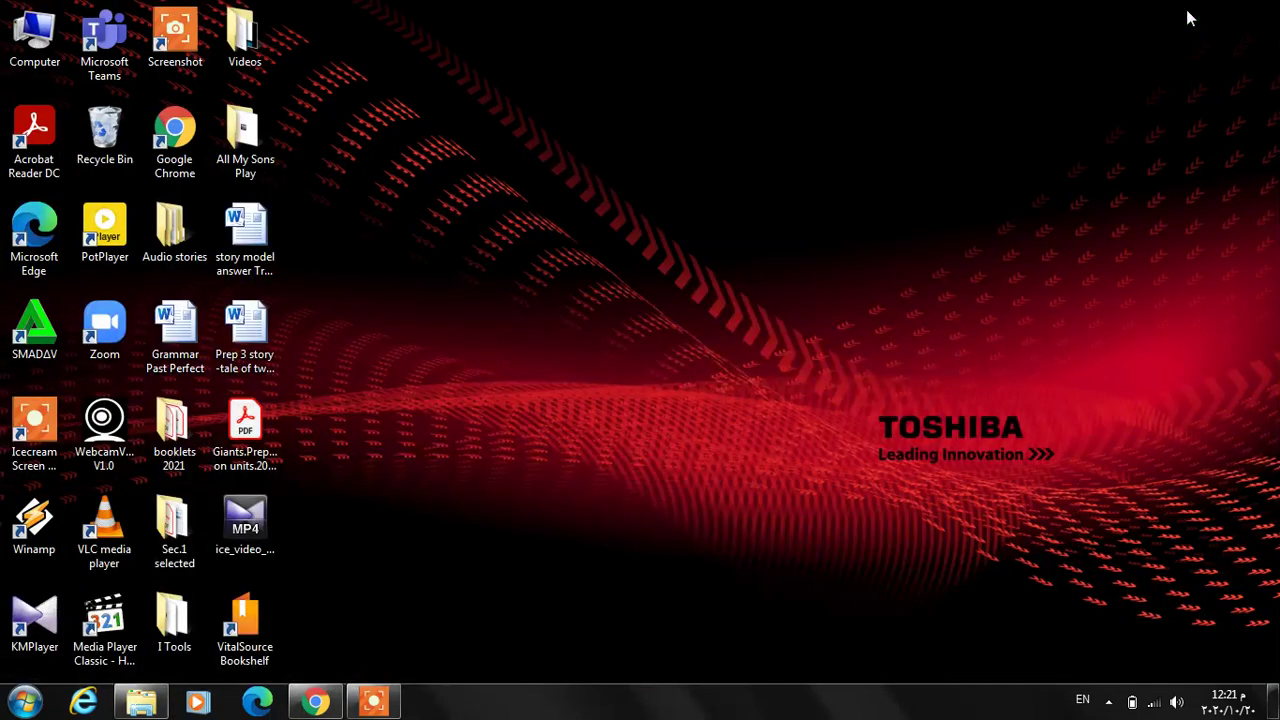
# Launch VitalSource Bookshelf from its desktop shortcut, refreshing the desktop before the final attempt.
pyautogui.click(245, 625)
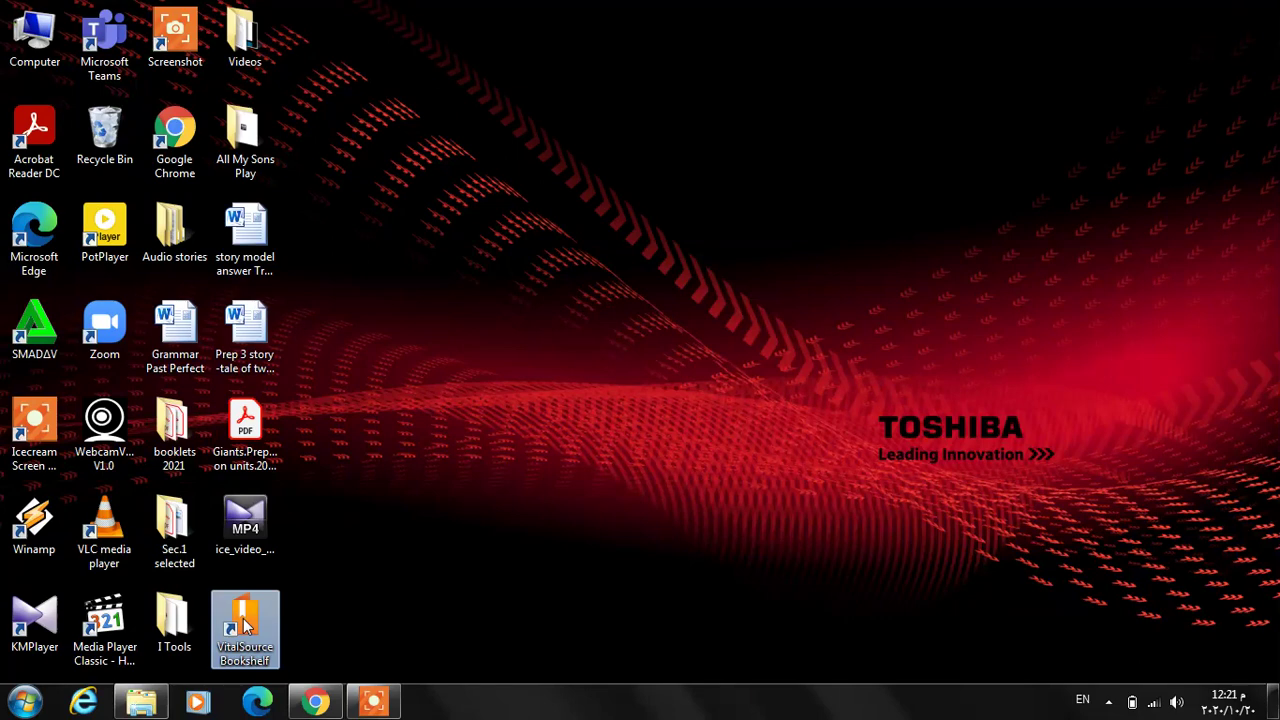
pyautogui.doubleClick(245, 624)
pyautogui.doubleClick(245, 625)
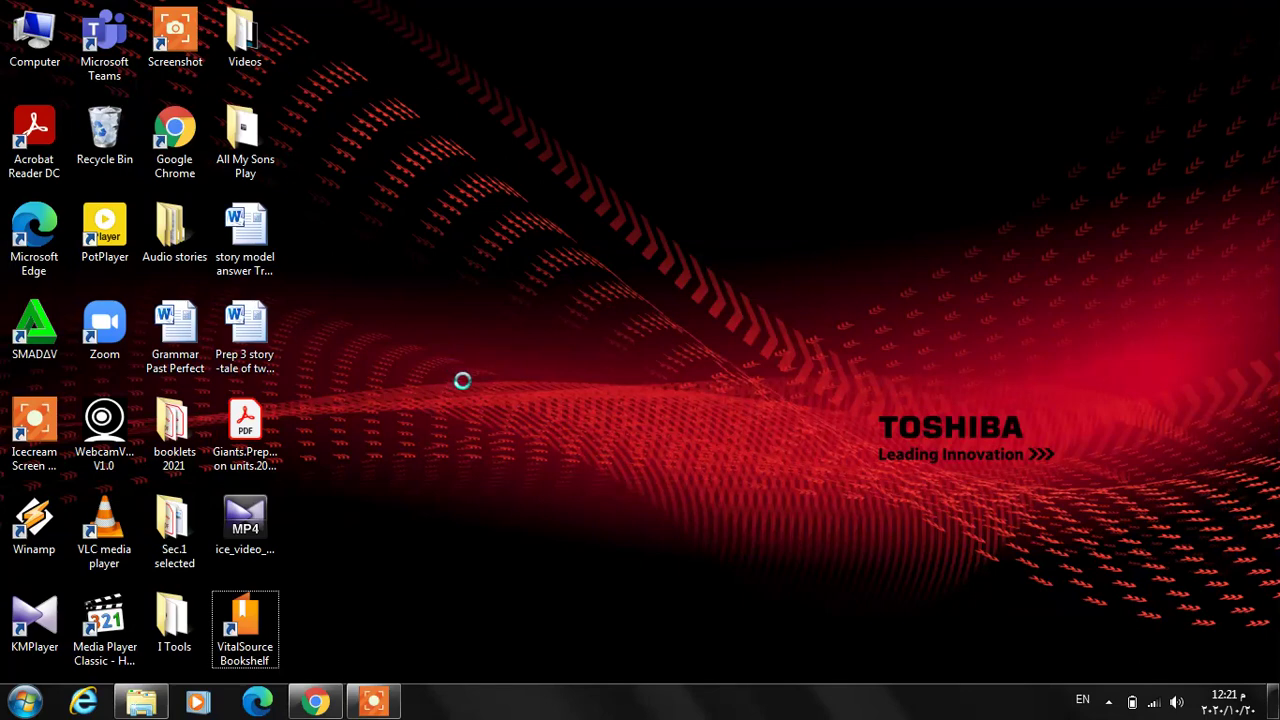
pyautogui.rightClick(451, 362)
pyautogui.press('Escape')
pyautogui.rightClick(451, 312)
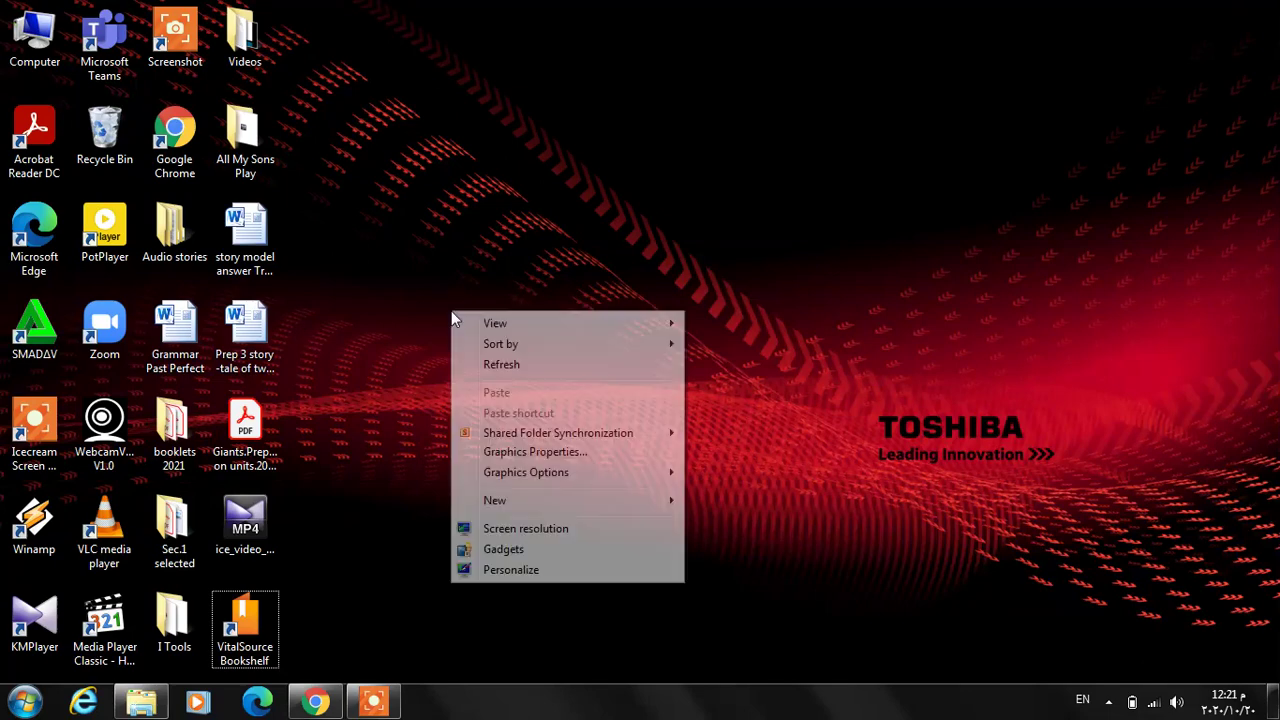
pyautogui.click(482, 366)
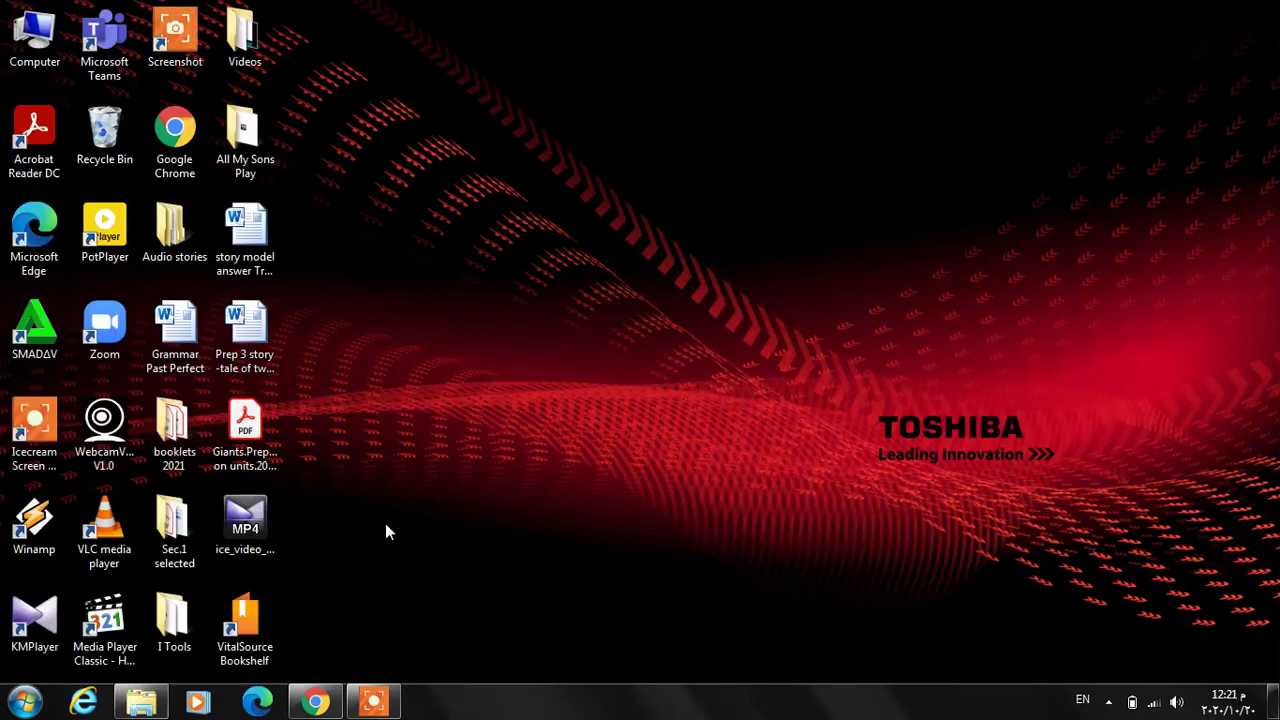
pyautogui.click(246, 617)
pyautogui.doubleClick(246, 615)
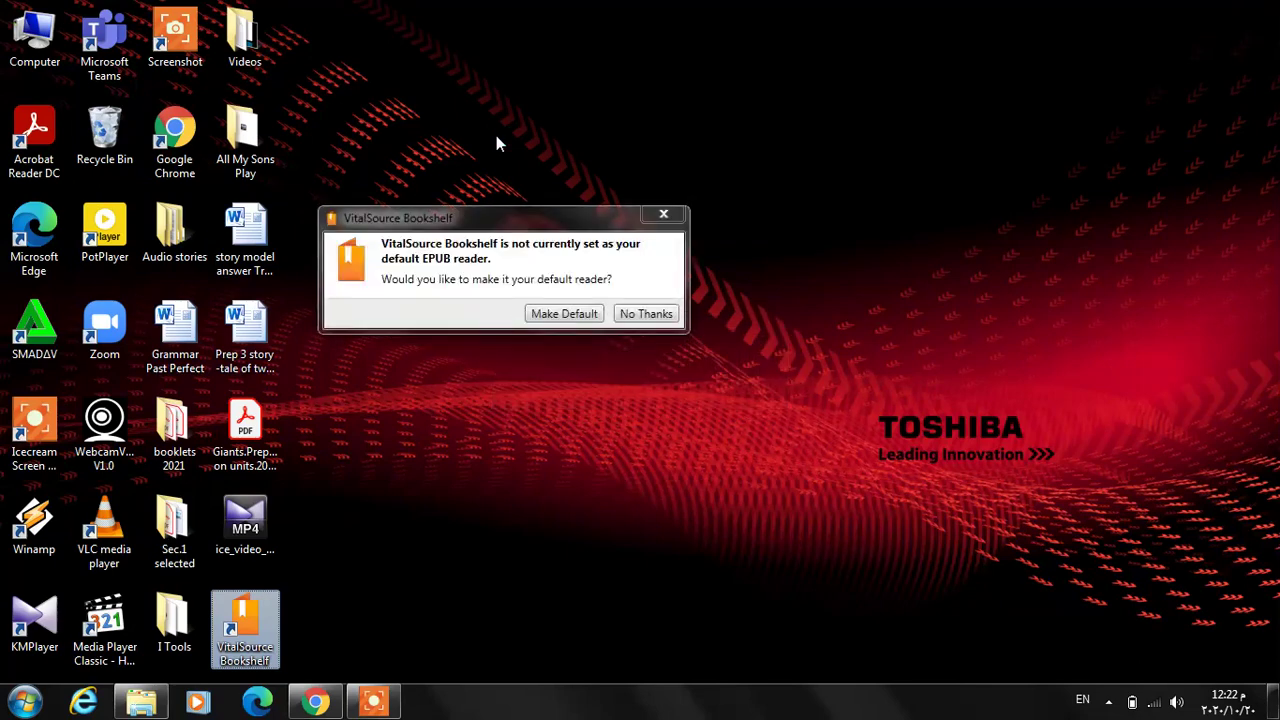
# Decline the default EPUB reader prompt and reopen Bookshelf from its shortcut.
pyautogui.click(645, 314)
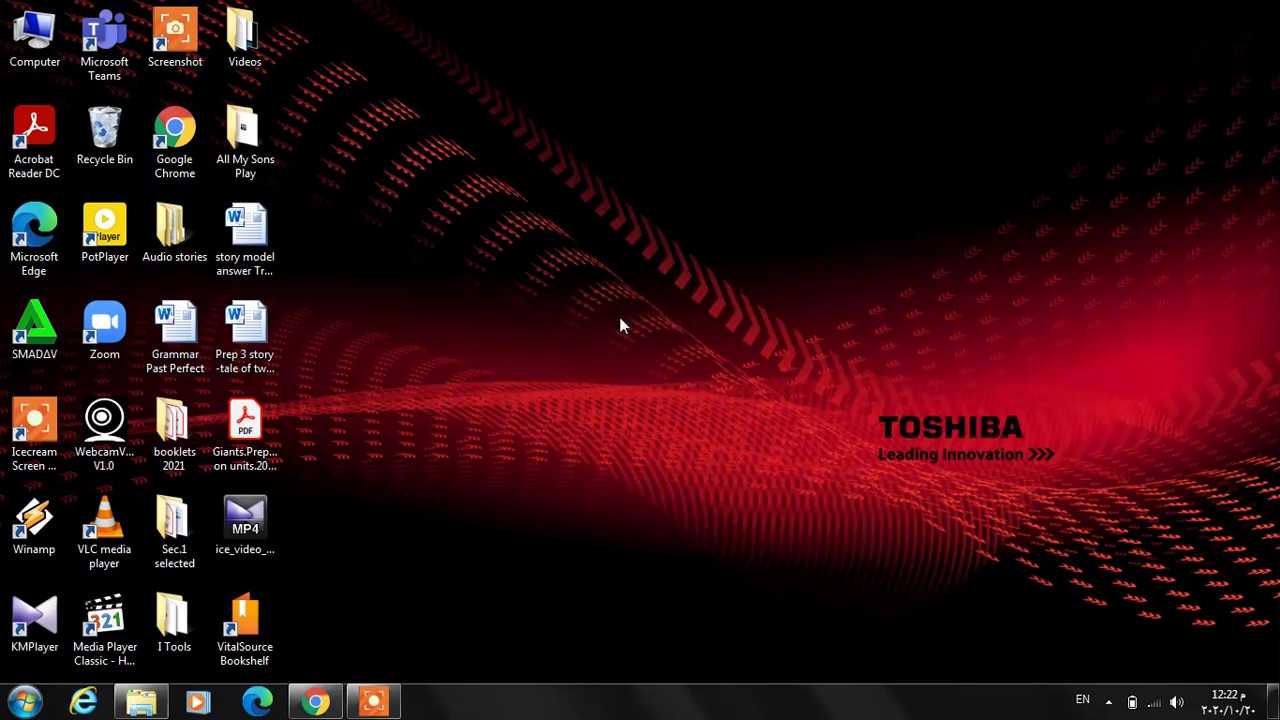
pyautogui.doubleClick(247, 630)
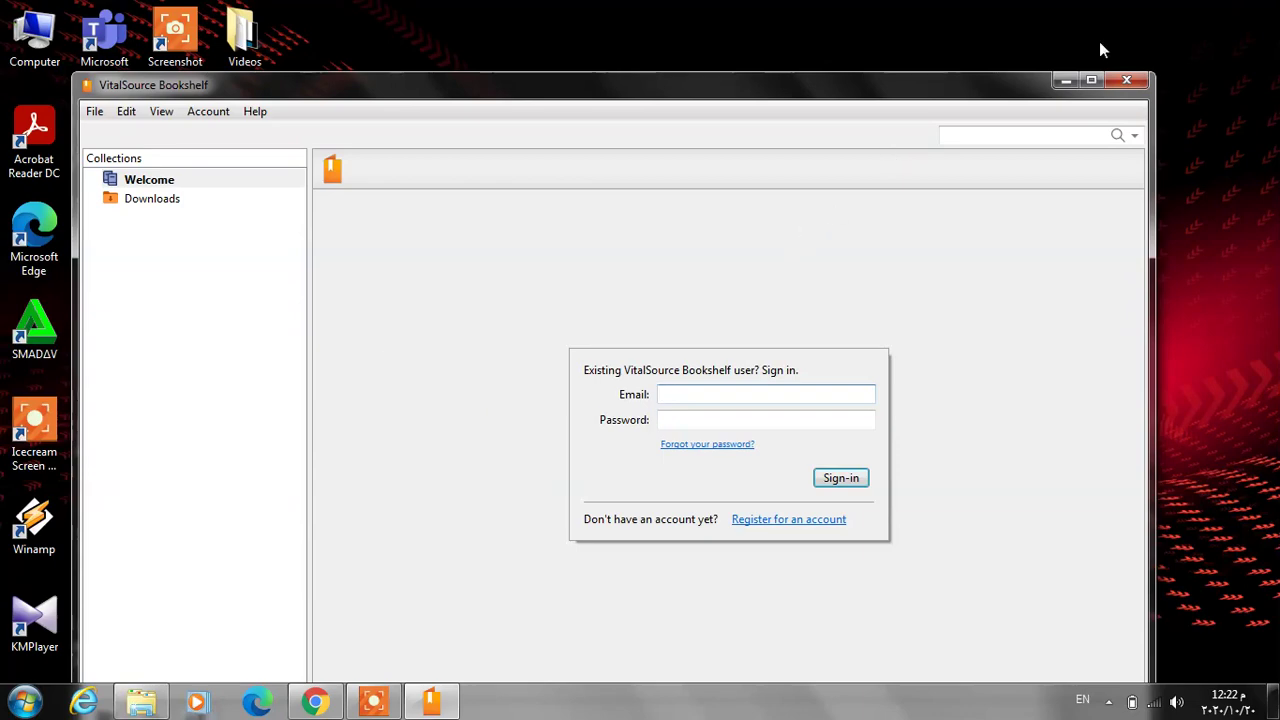
# Maximize the Bookshelf window and sign in with the account e-mail and password.
pyautogui.click(1091, 79)
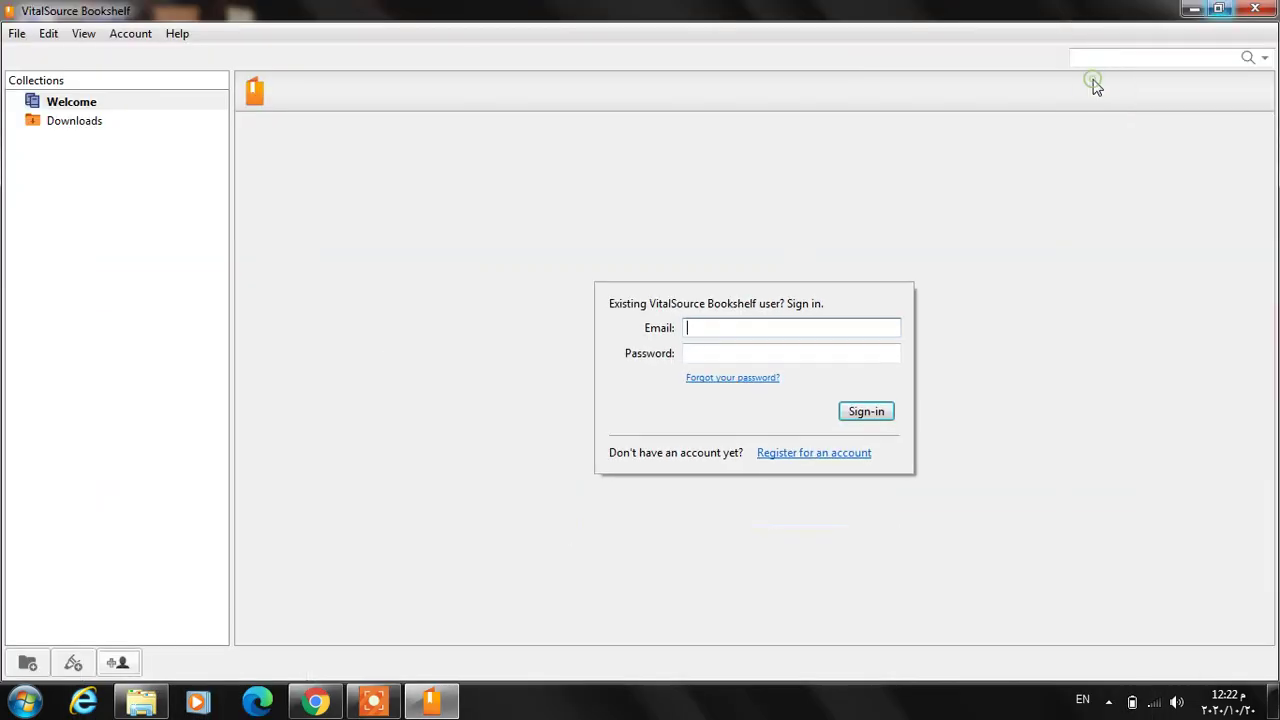
pyautogui.click(710, 327)
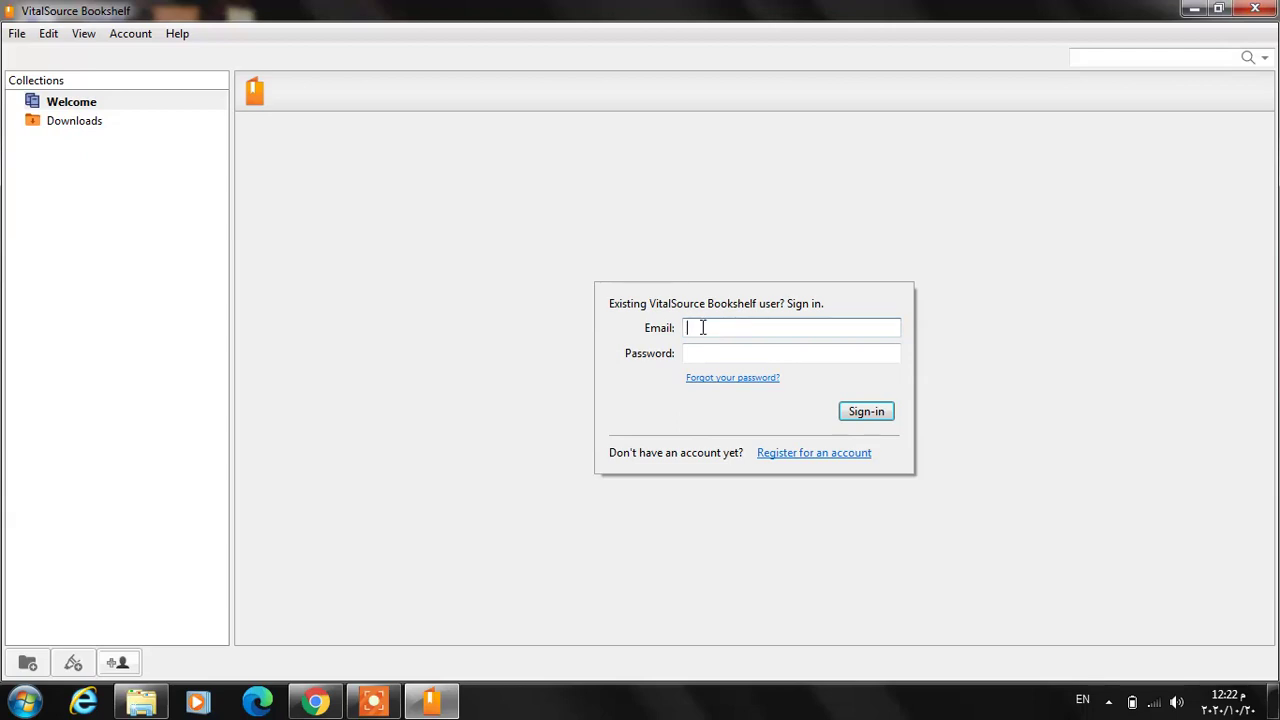
pyautogui.hotkey('ctrl', 'v')
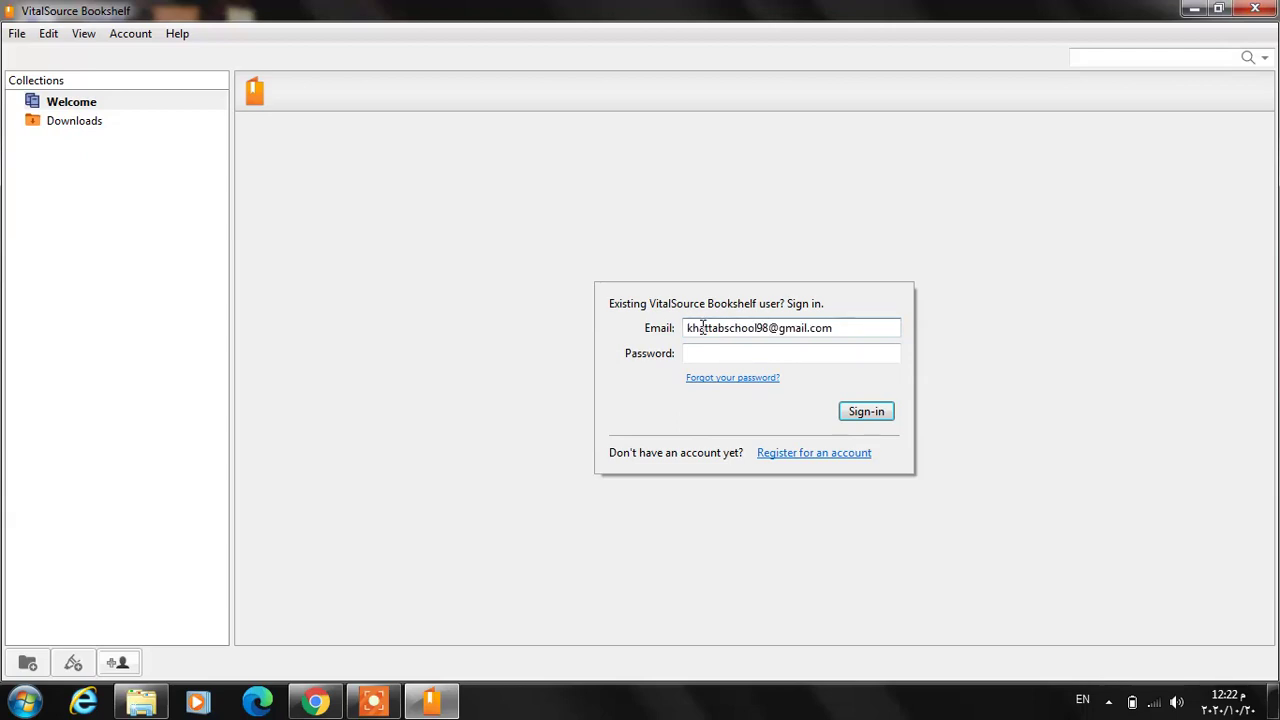
pyautogui.click(705, 356)
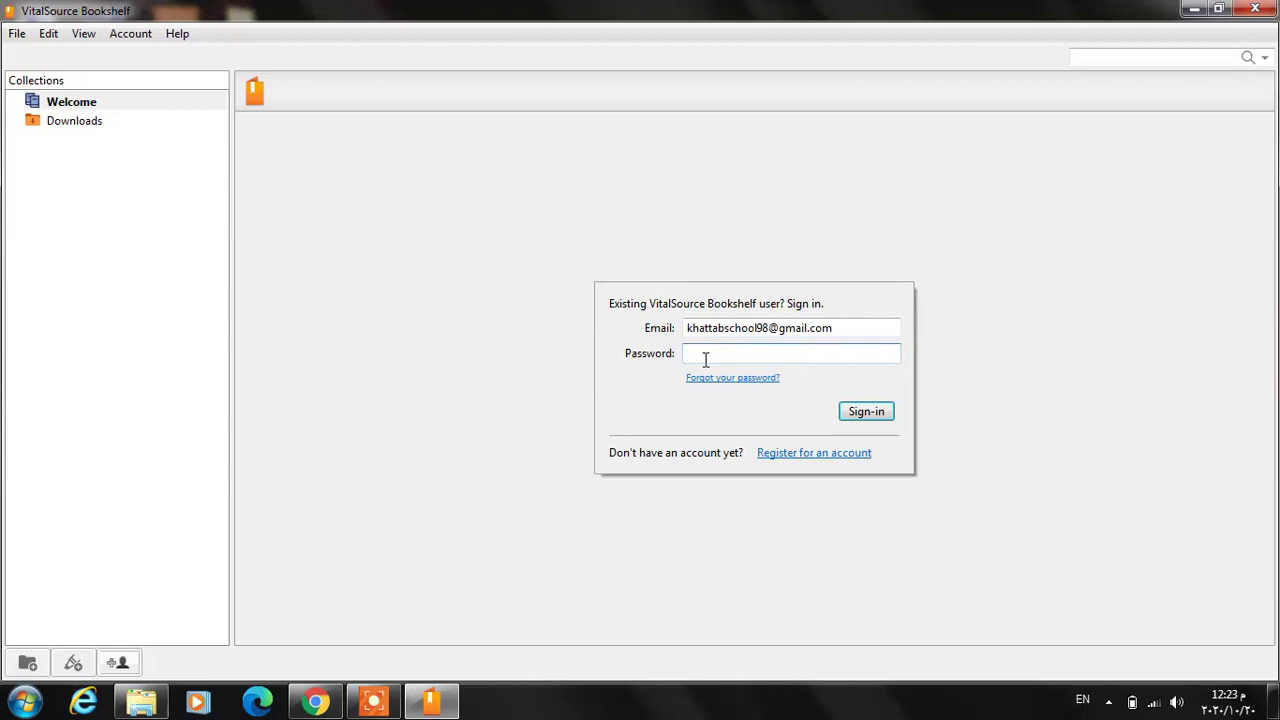
pyautogui.write('••••••••••••')
pyautogui.click(864, 412)
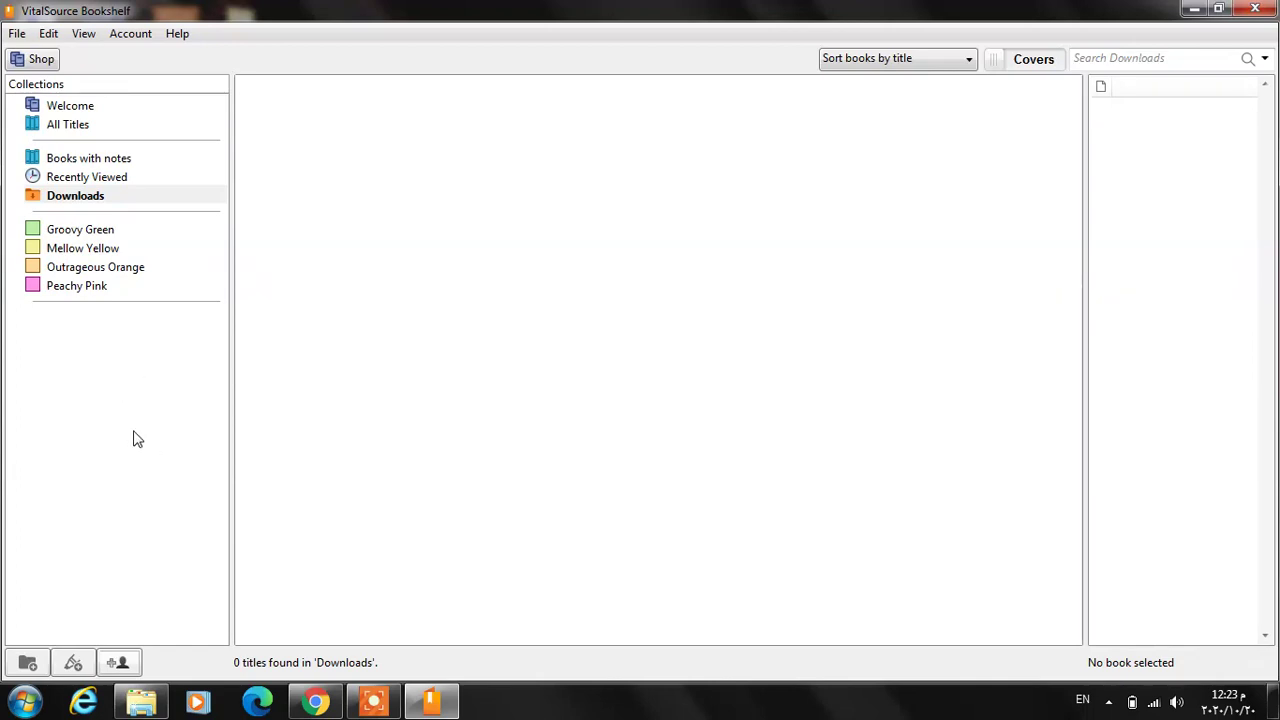
# View the empty All Titles collection, then go to Account > Redeem Code.
pyautogui.click(35, 127)
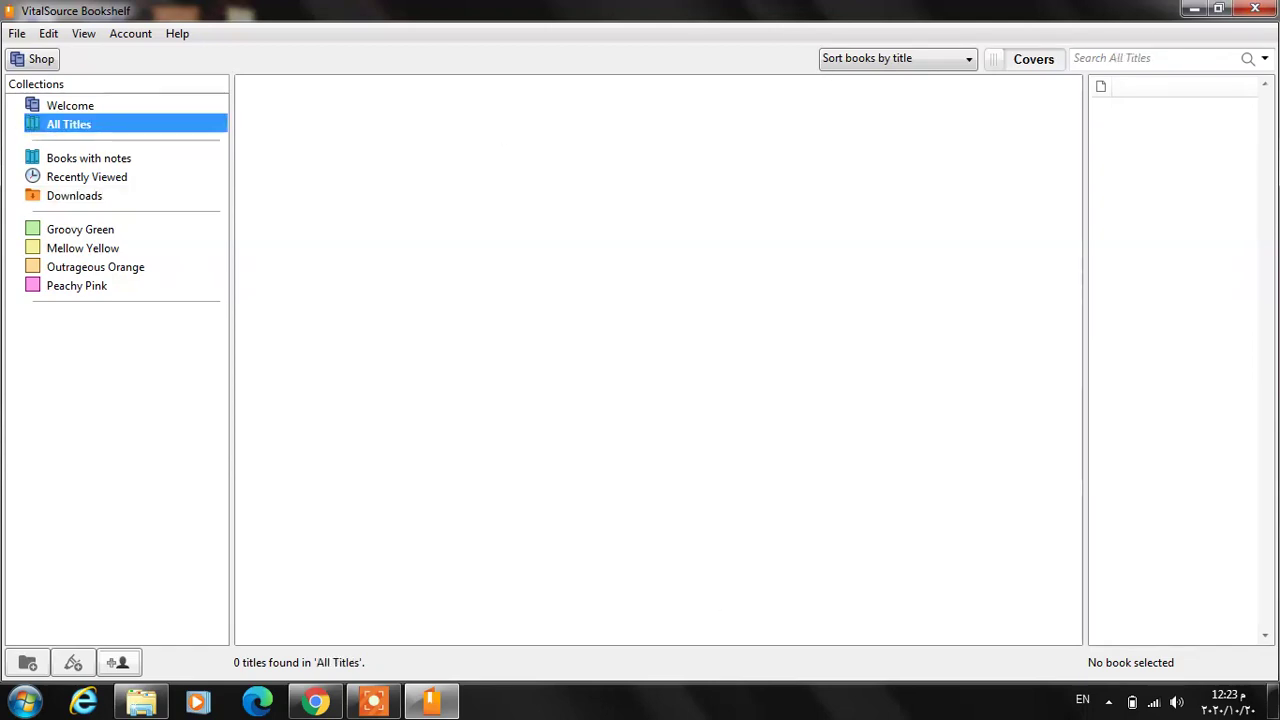
pyautogui.moveTo(316, 700)
pyautogui.click(378, 700)
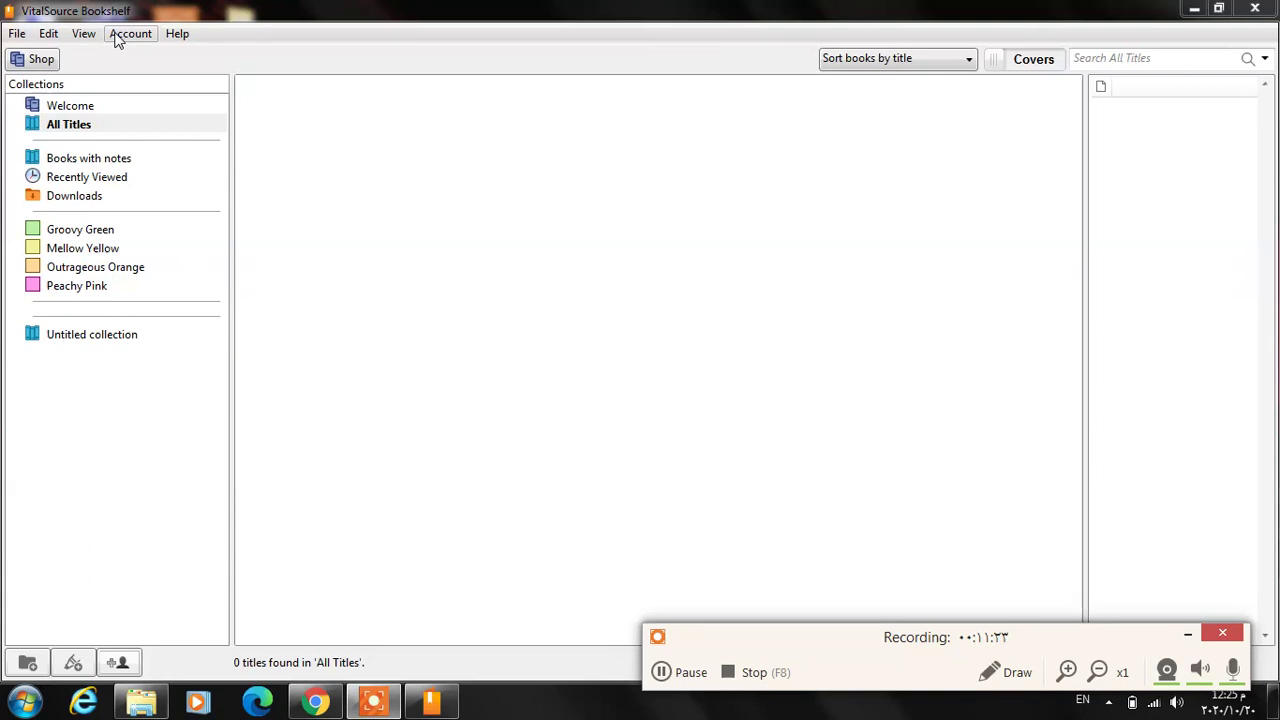
pyautogui.click(116, 36)
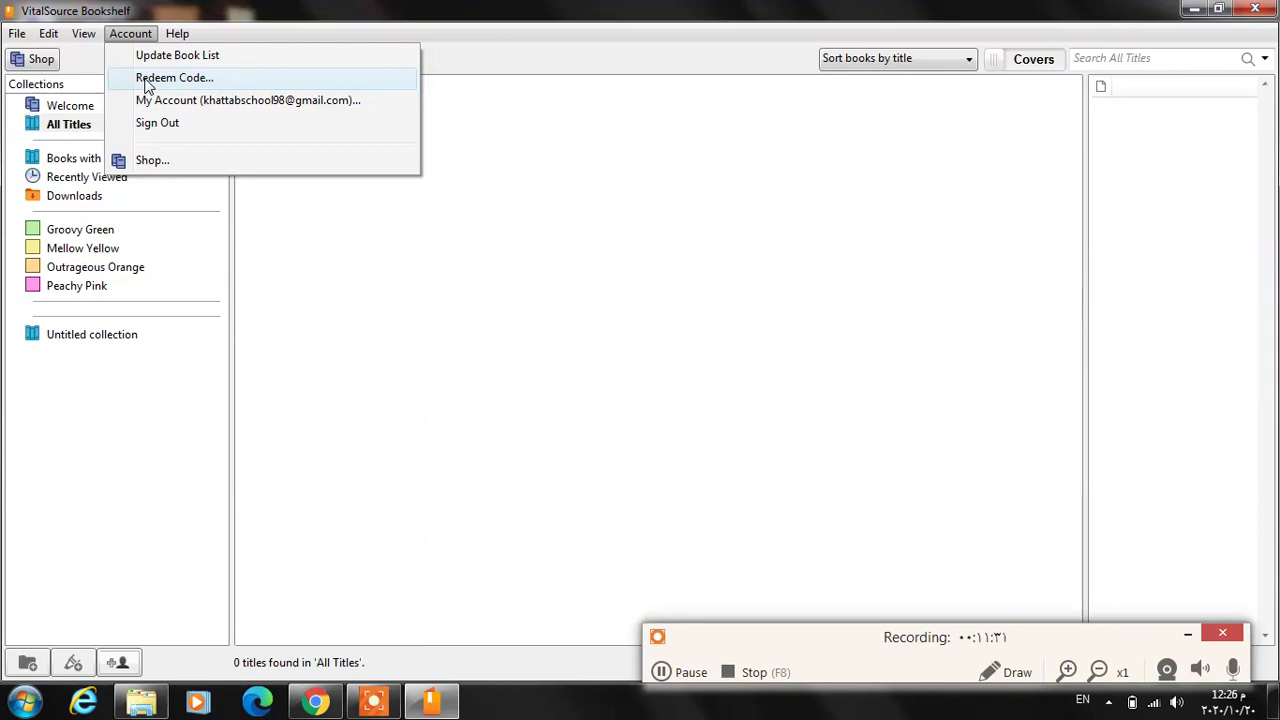
pyautogui.click(147, 80)
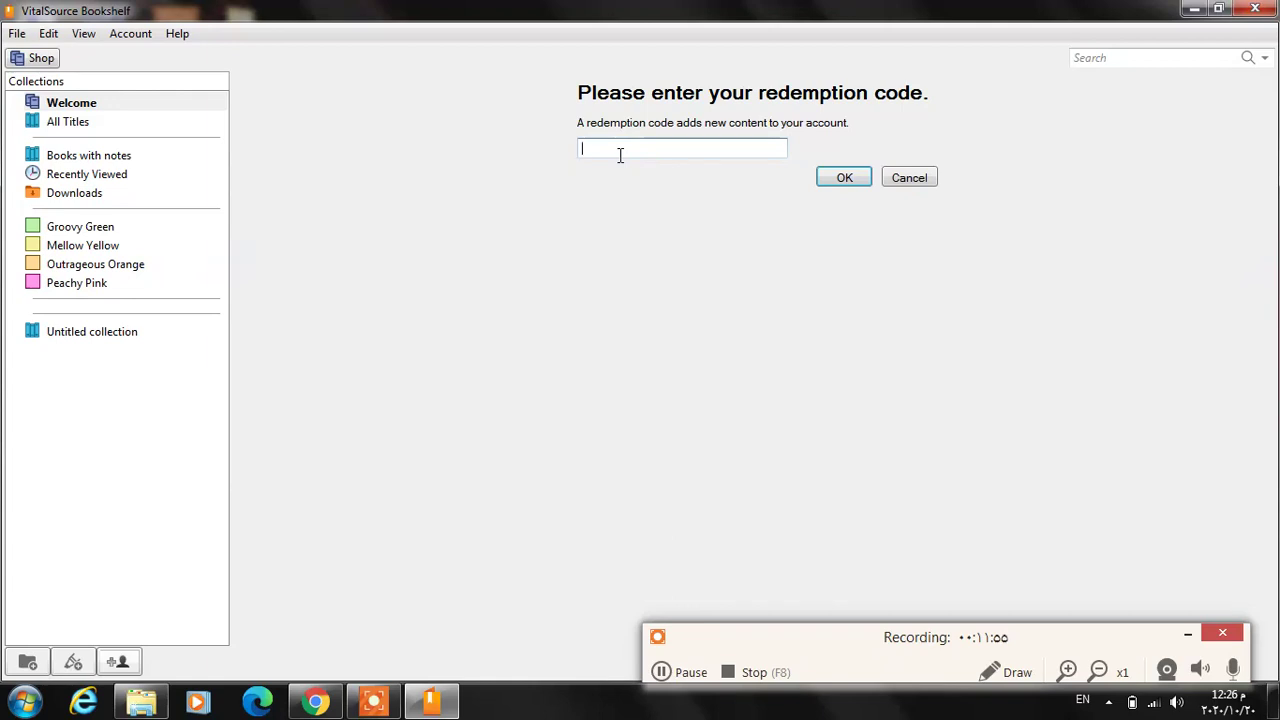
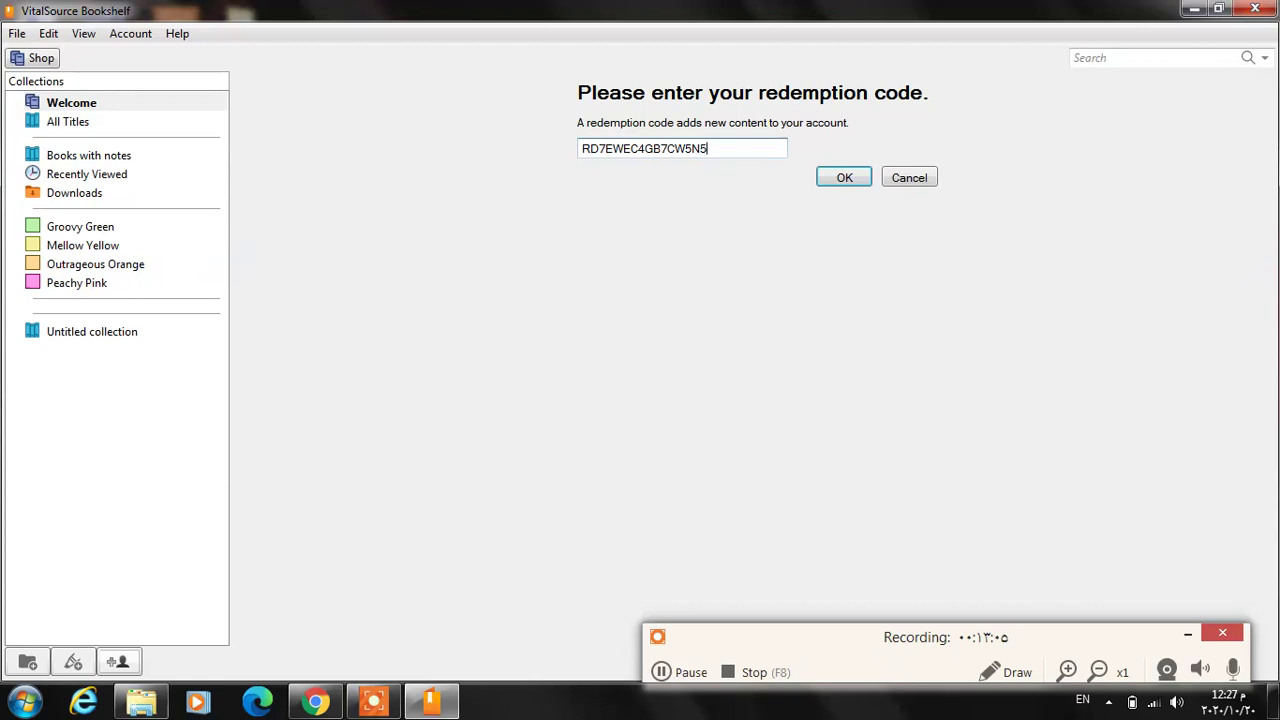
# Enter the book's redemption code, fix a typo, and submit it, getting error 468.
pyautogui.click(853, 178)
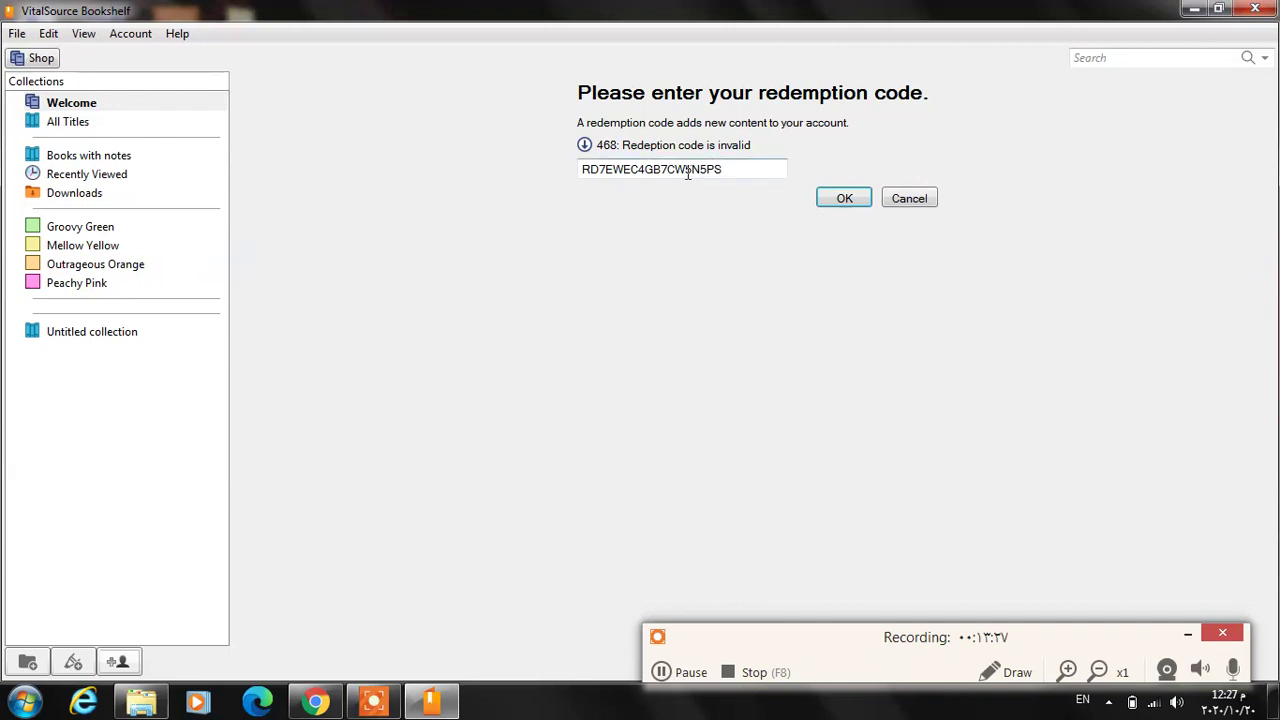
# Replace the rejected code with a retyped redemption code and resubmit until it is accepted.
pyautogui.doubleClick(684, 169)
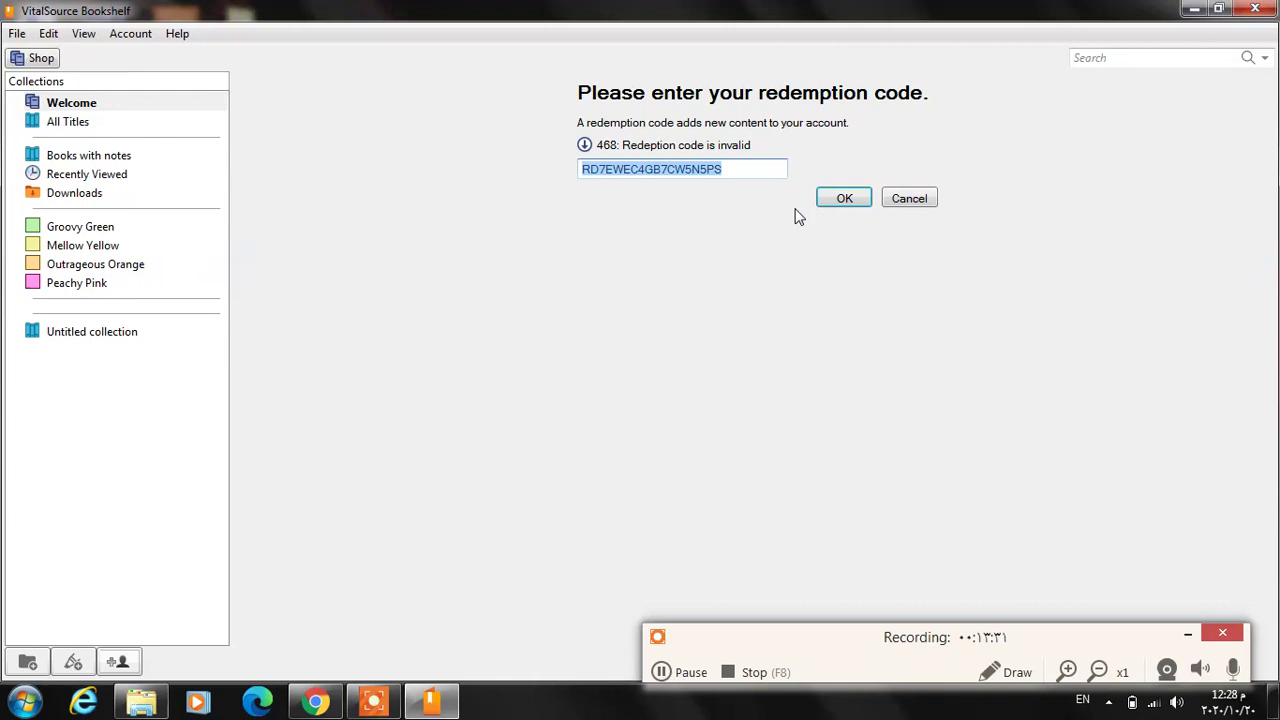
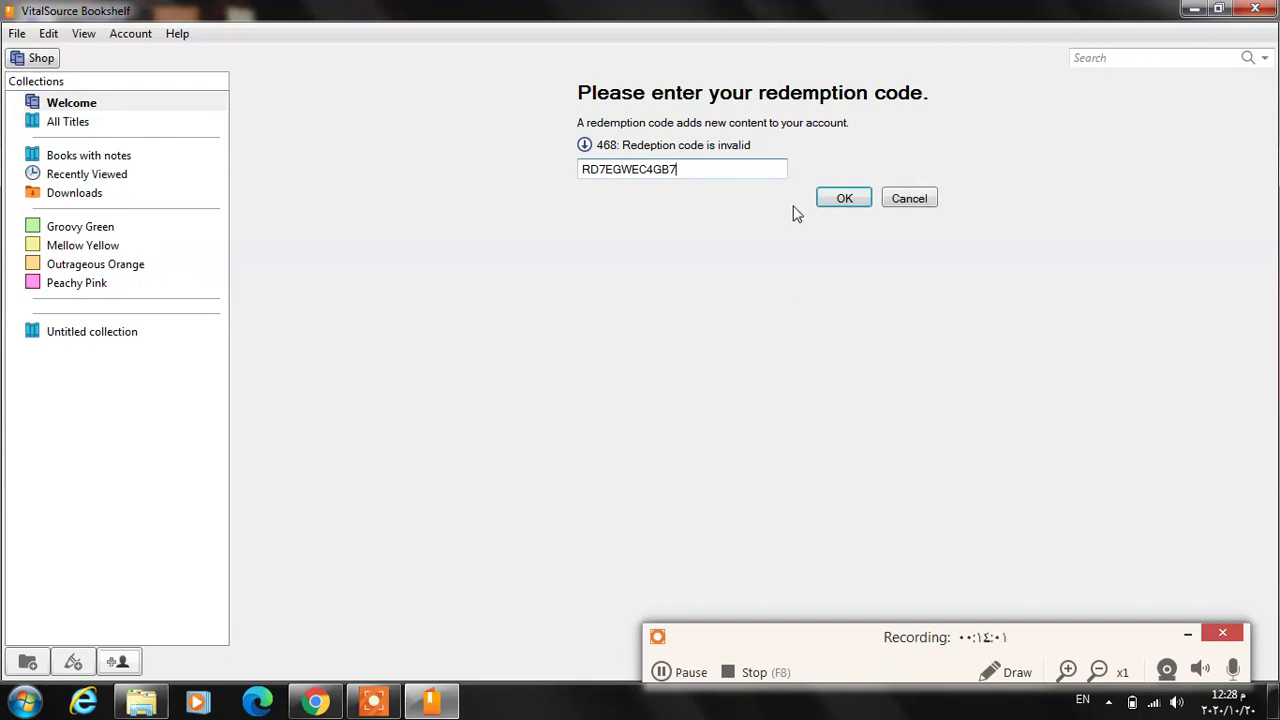
pyautogui.click(844, 204)
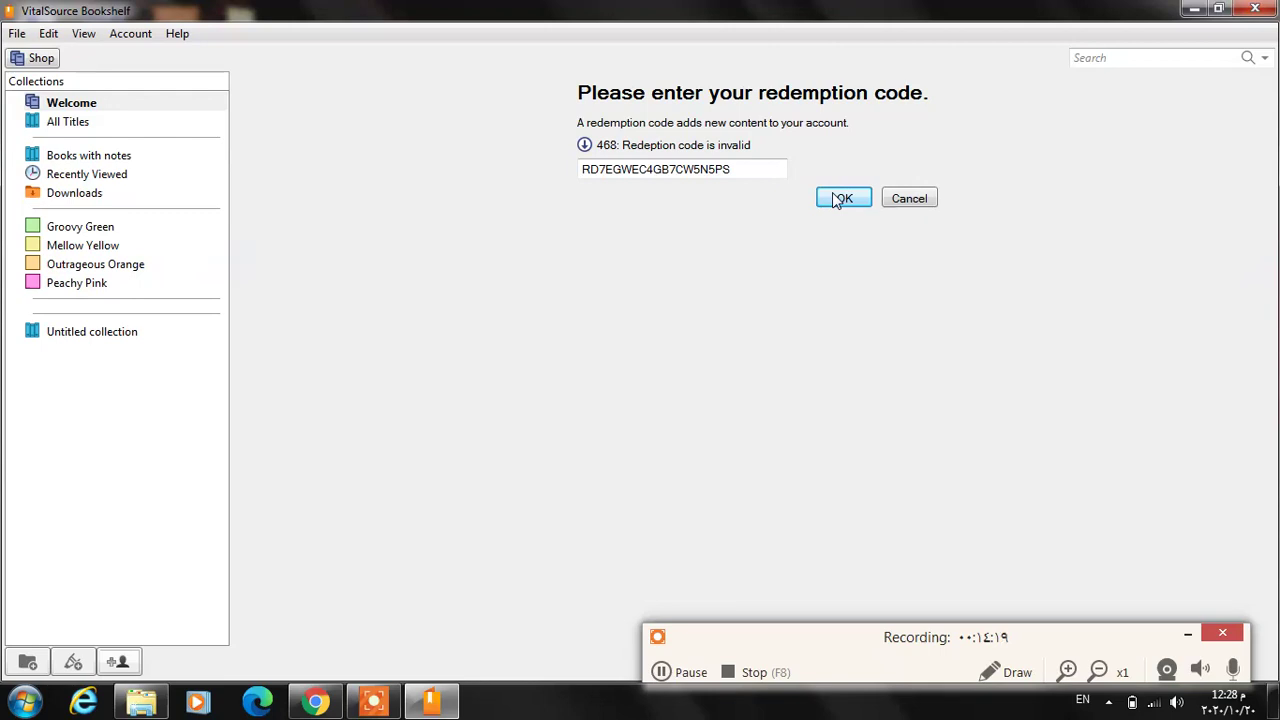
pyautogui.click(838, 198)
pyautogui.click(661, 674)
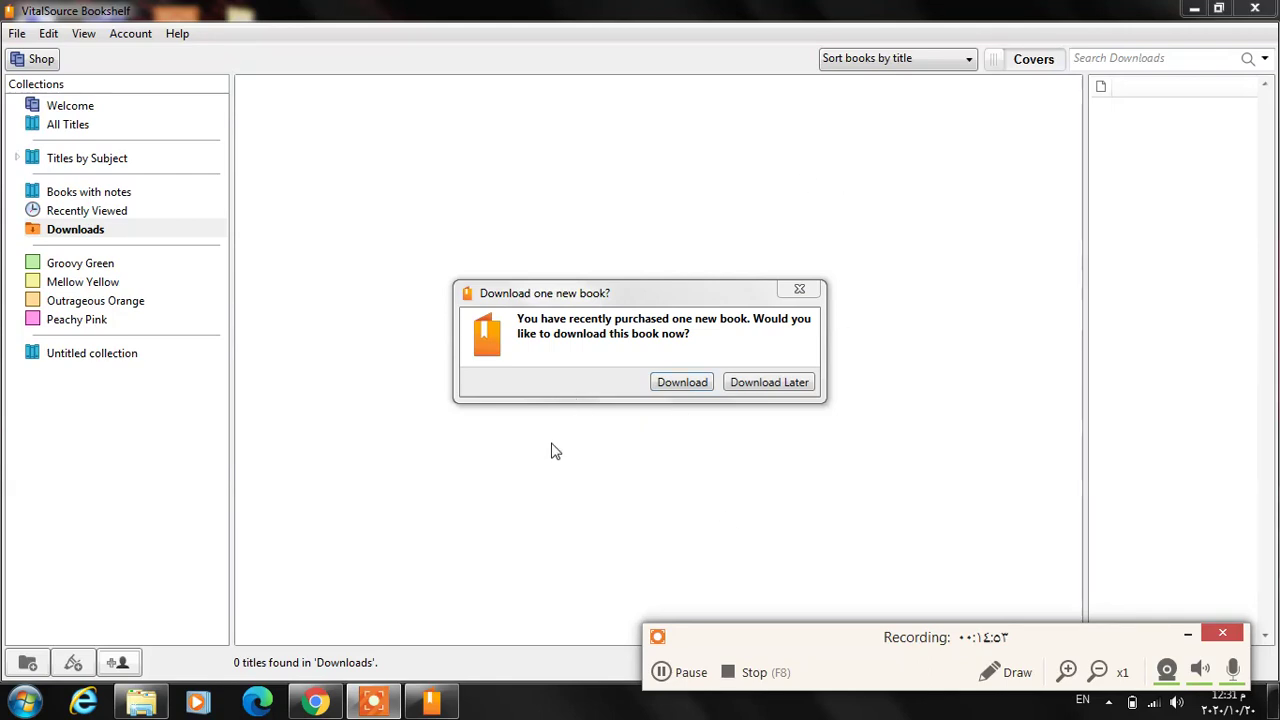
# Download the newly purchased Close-Up C1 book right away.
pyautogui.click(681, 388)
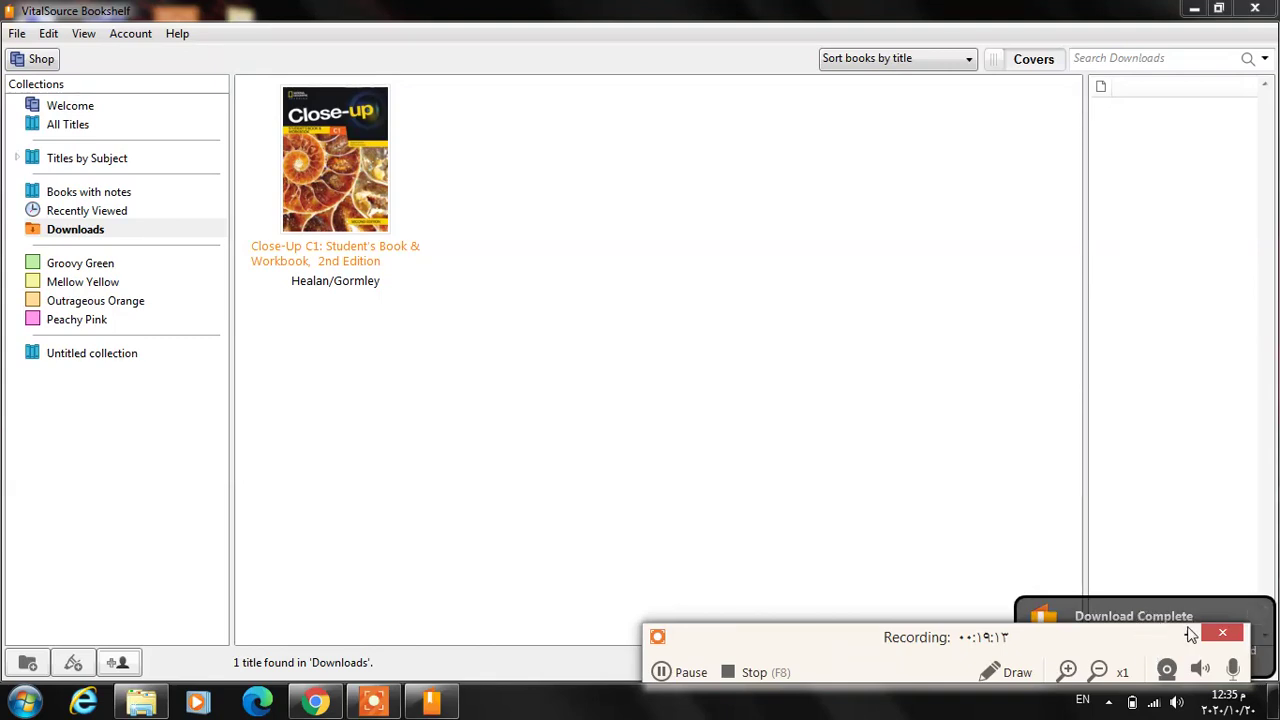
# Close the Download Complete notification over the Downloads collection.
pyautogui.click(1191, 636)
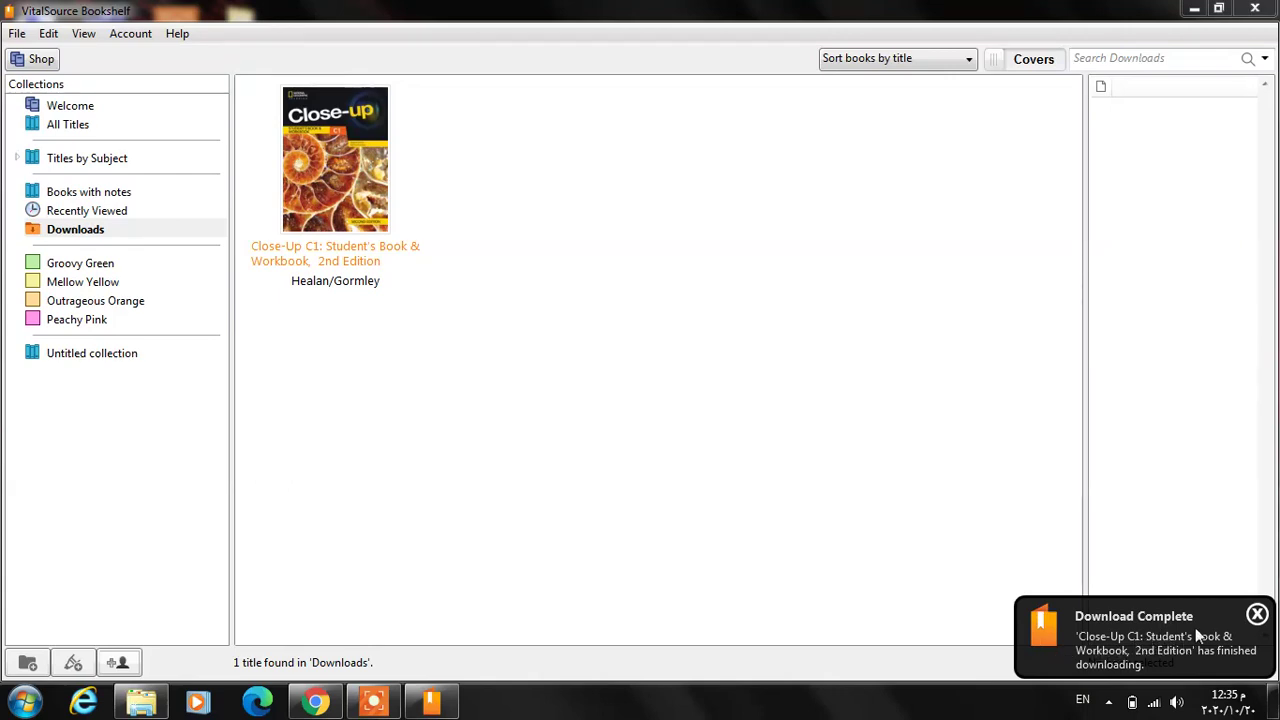
pyautogui.click(1111, 631)
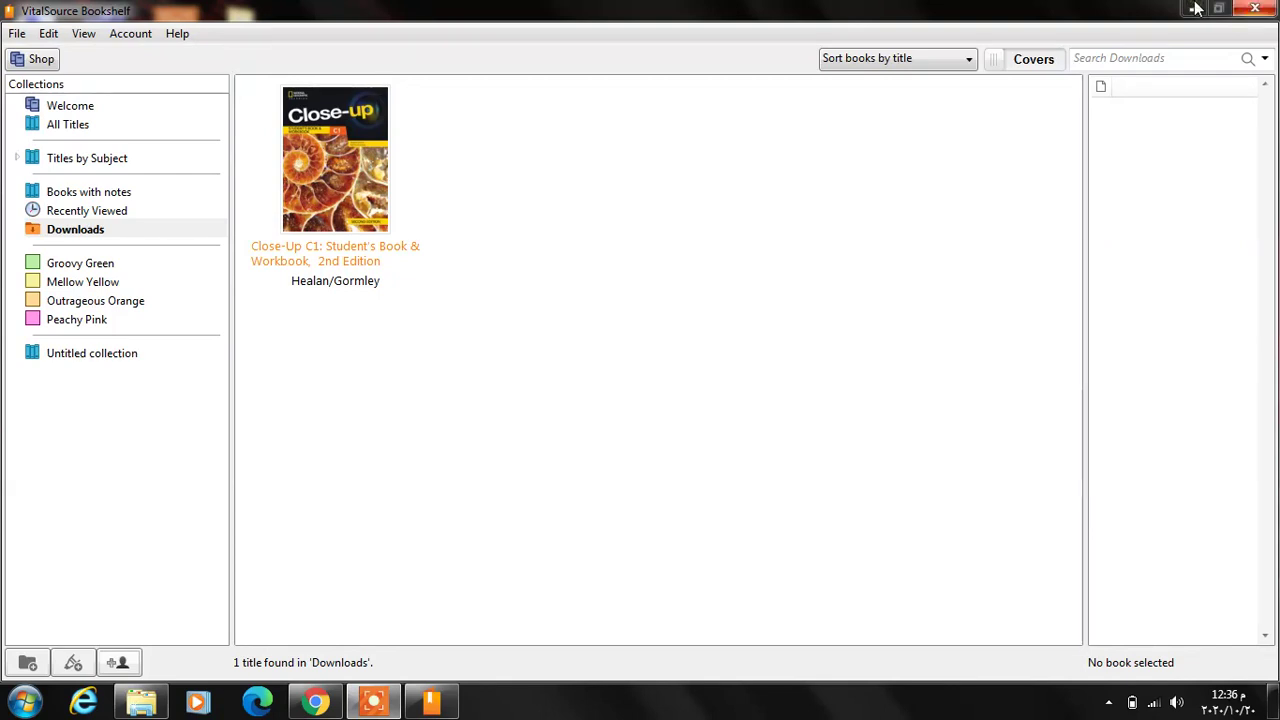
pyautogui.click(1197, 8)
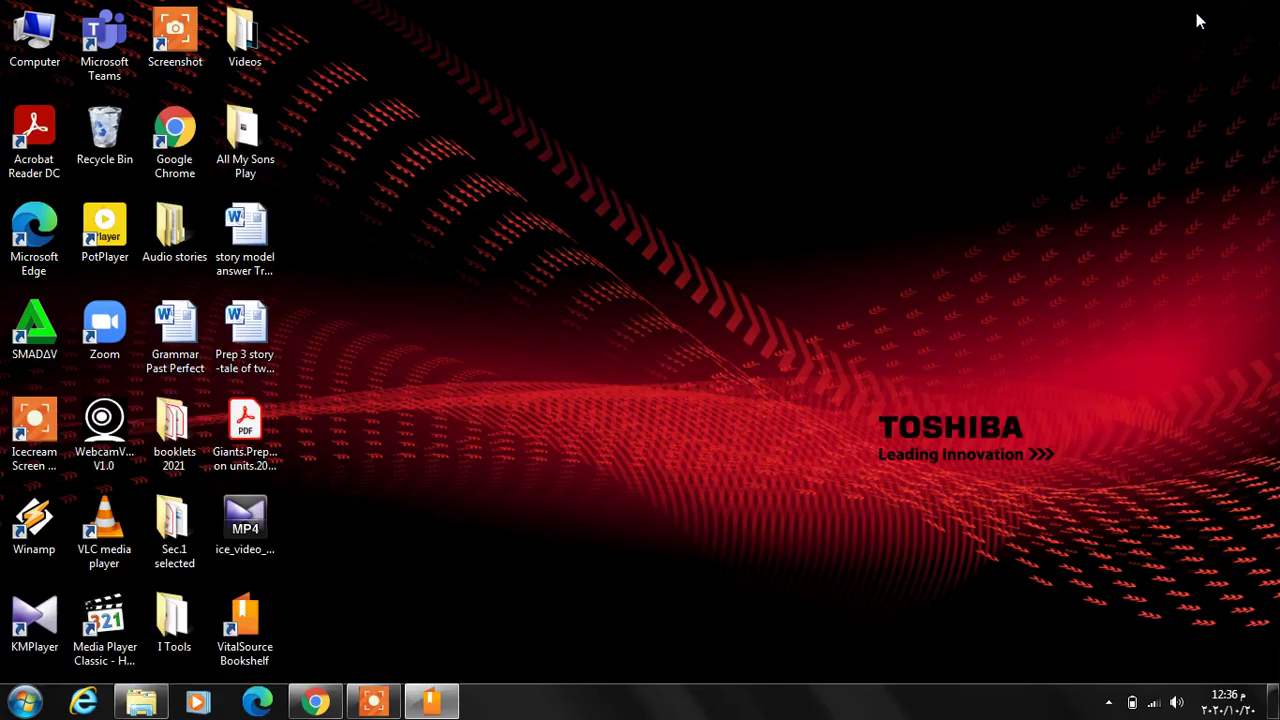
pyautogui.moveTo(312, 700)
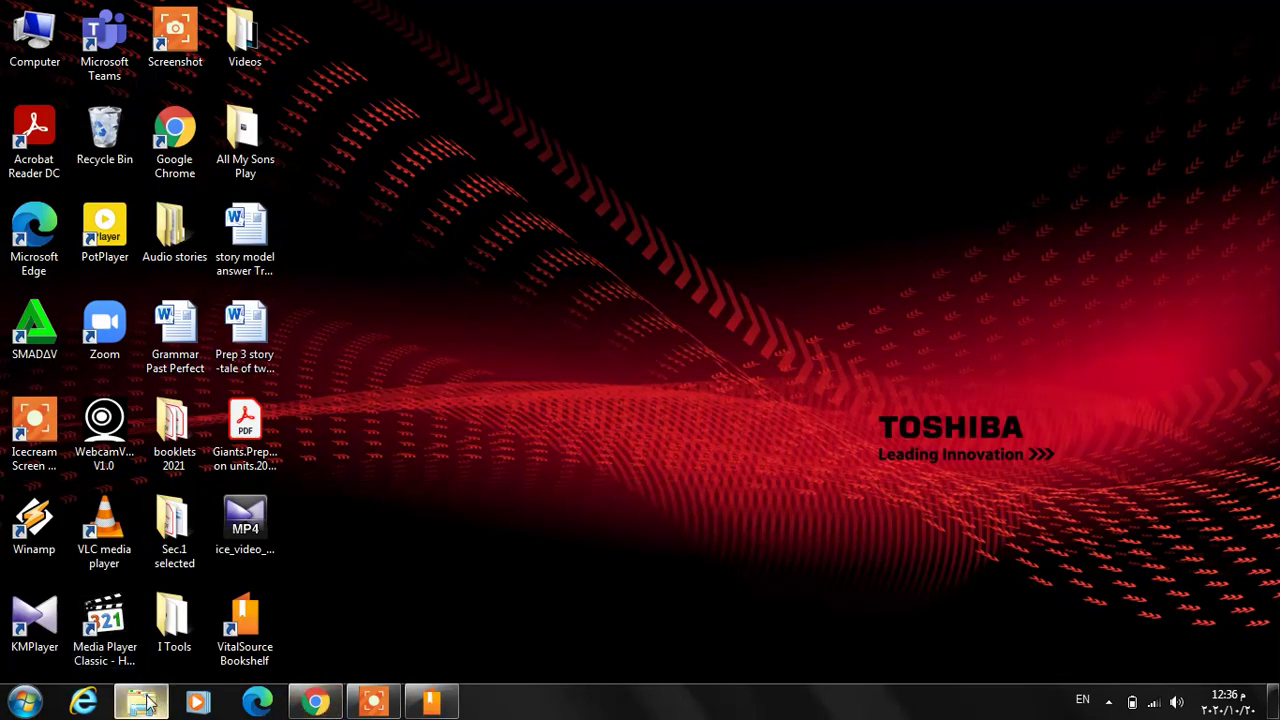
pyautogui.click(307, 700)
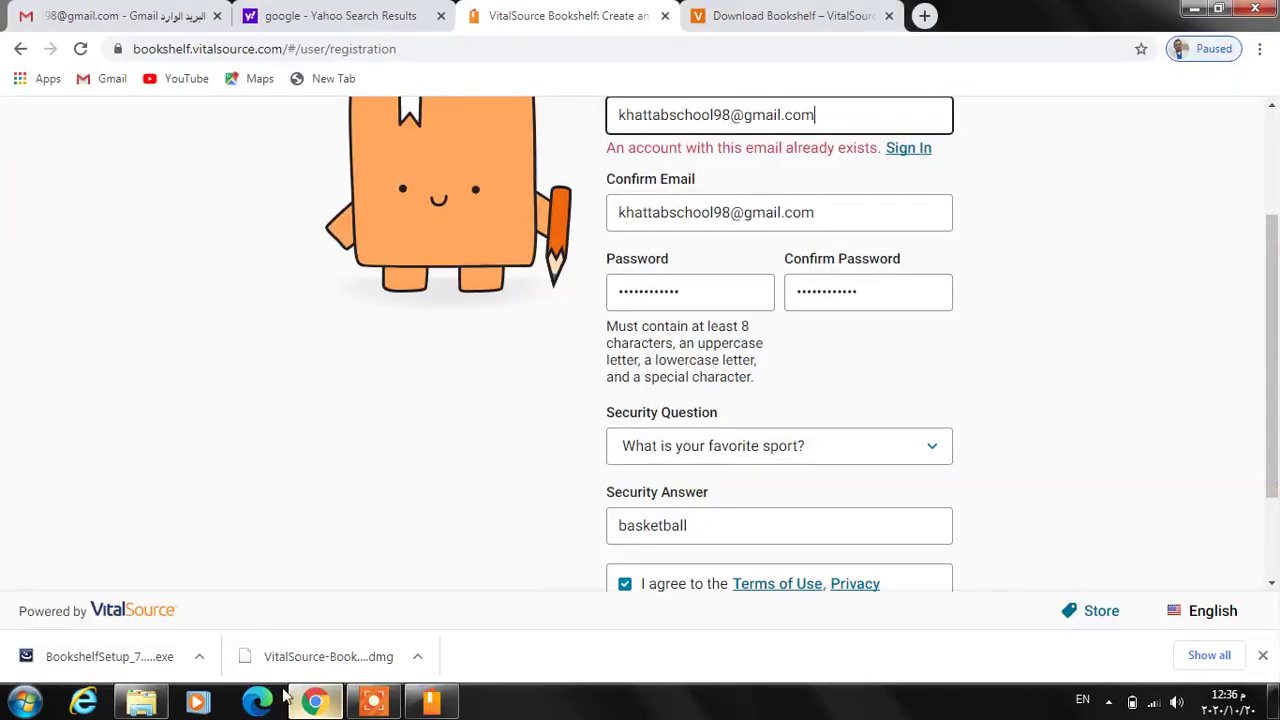
pyautogui.click(199, 662)
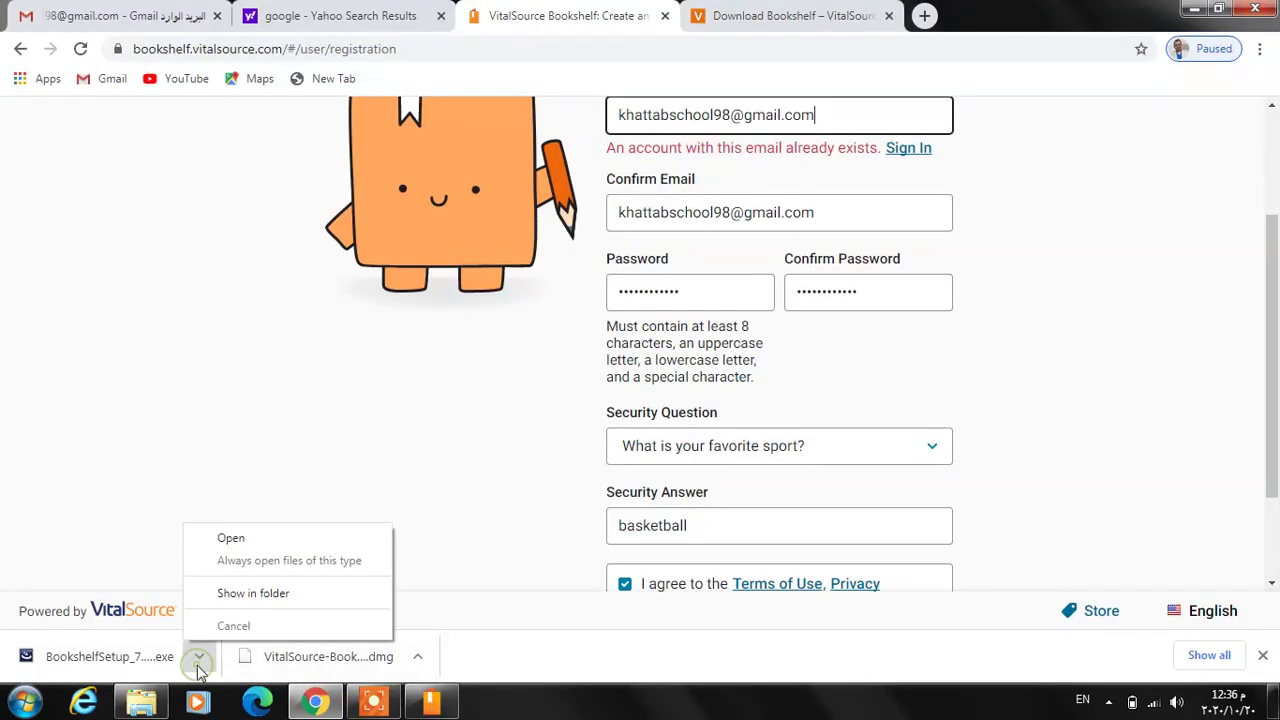
pyautogui.click(240, 596)
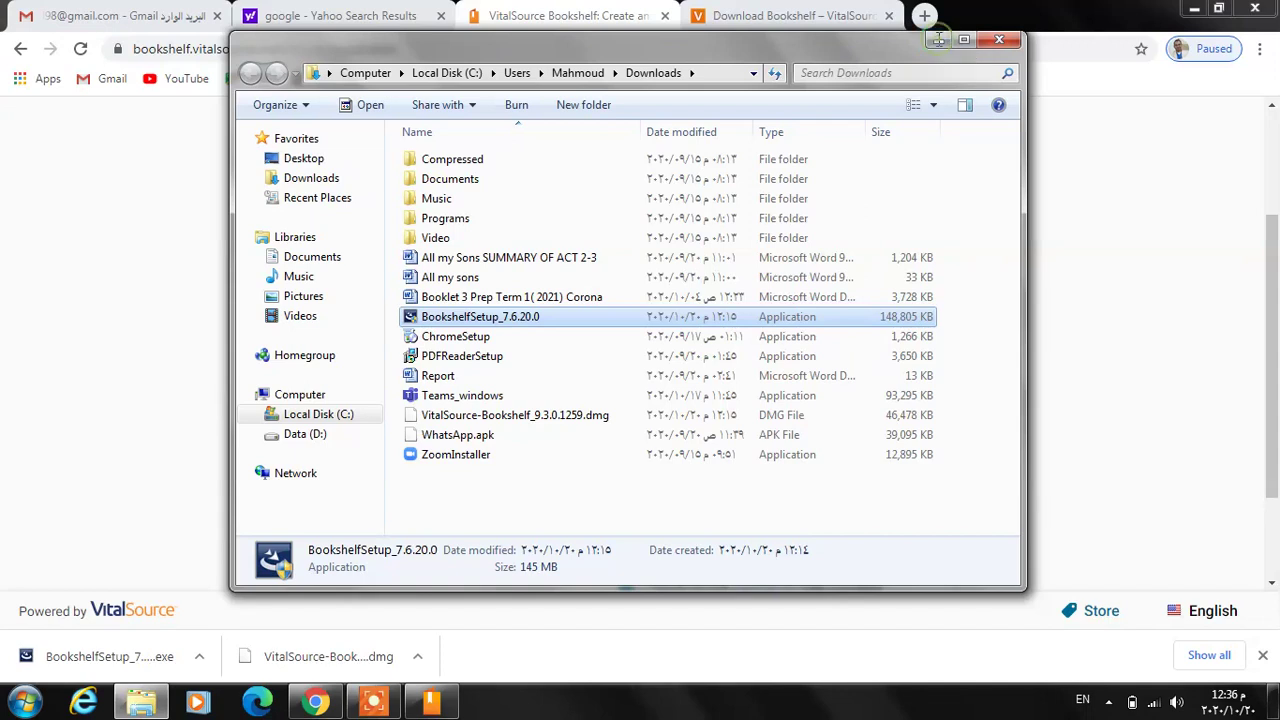
pyautogui.click(938, 40)
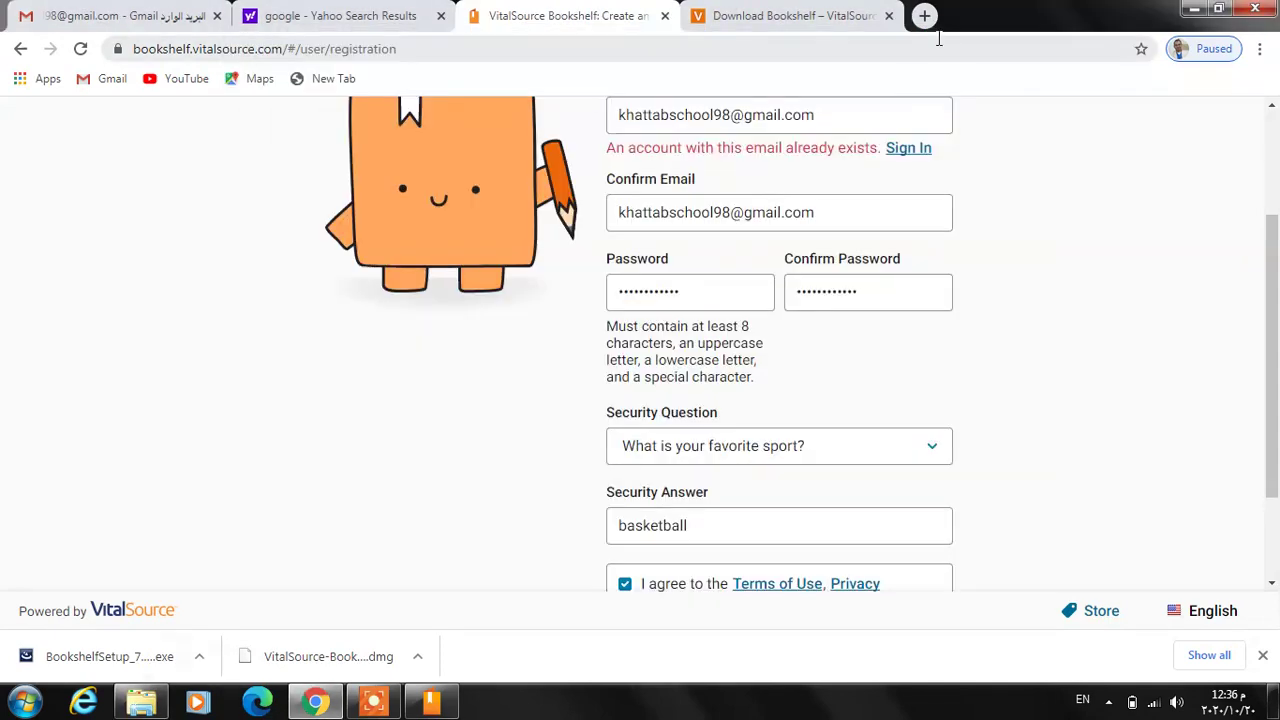
pyautogui.click(1192, 12)
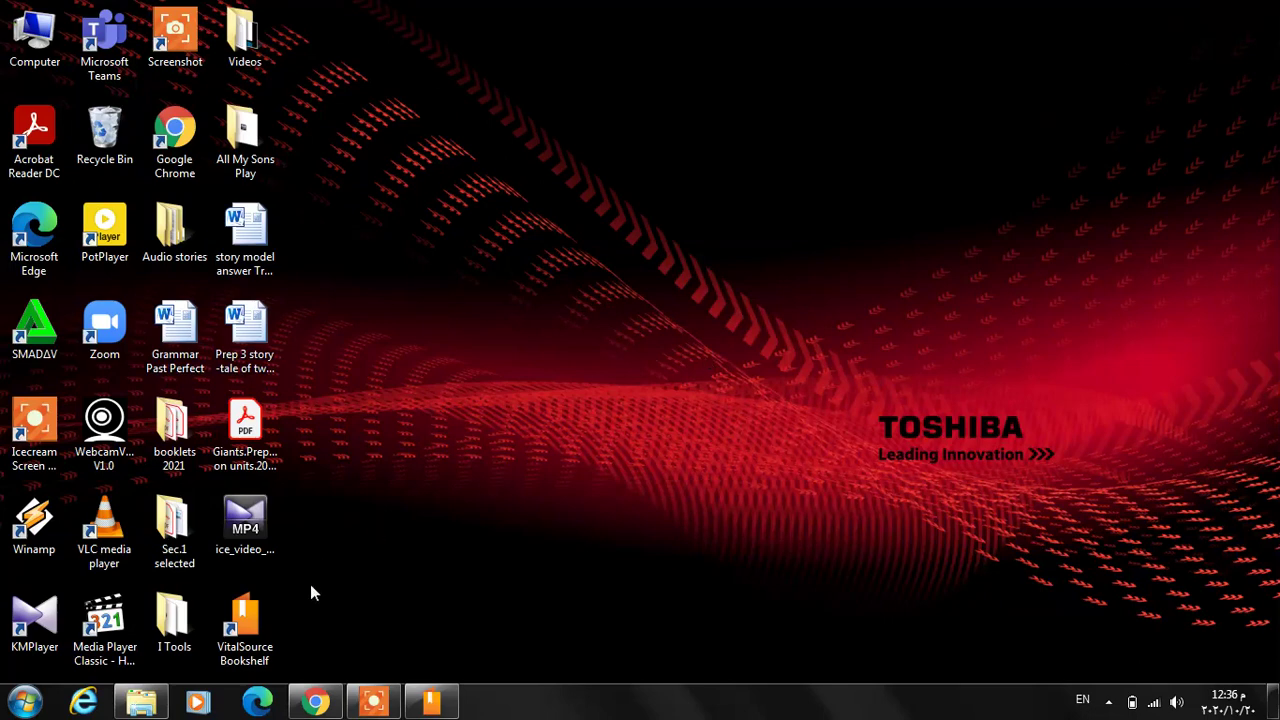
pyautogui.moveTo(315, 702)
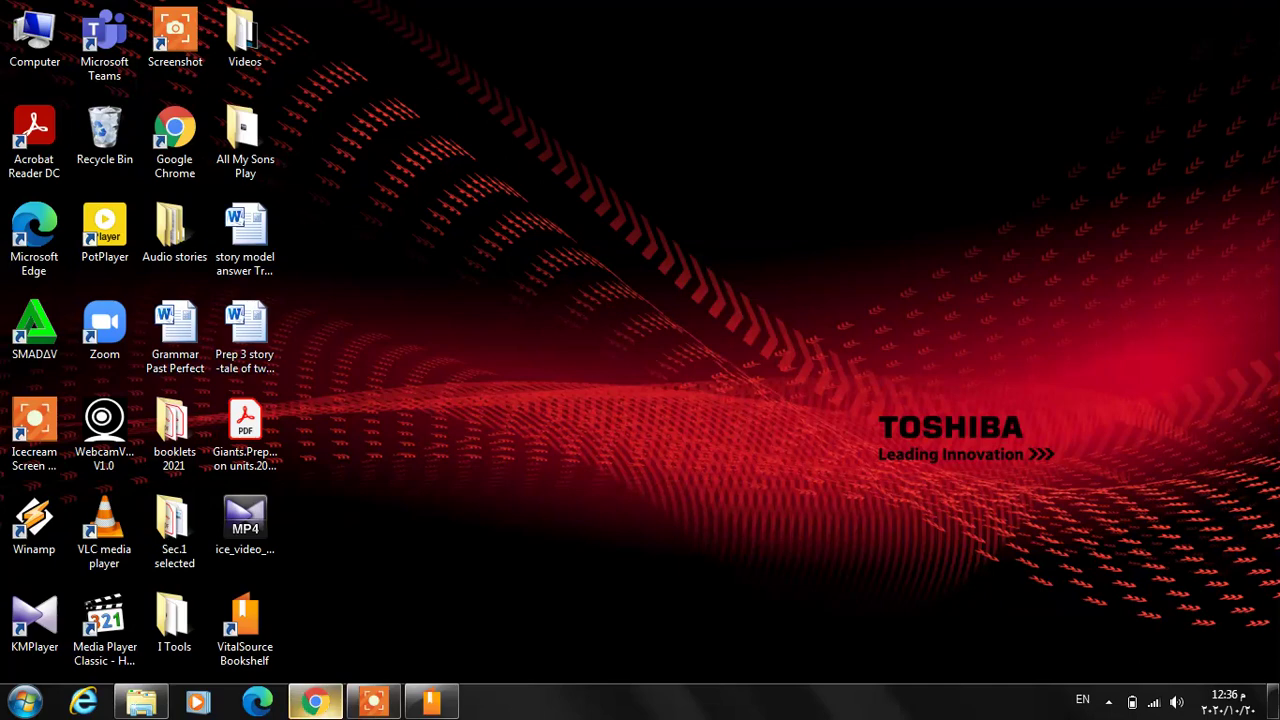
pyautogui.click(388, 710)
# Maximize the Close-Up C1 book window and jump to Unit 1: Scaling the Heights, Reading.
pyautogui.click(662, 672)
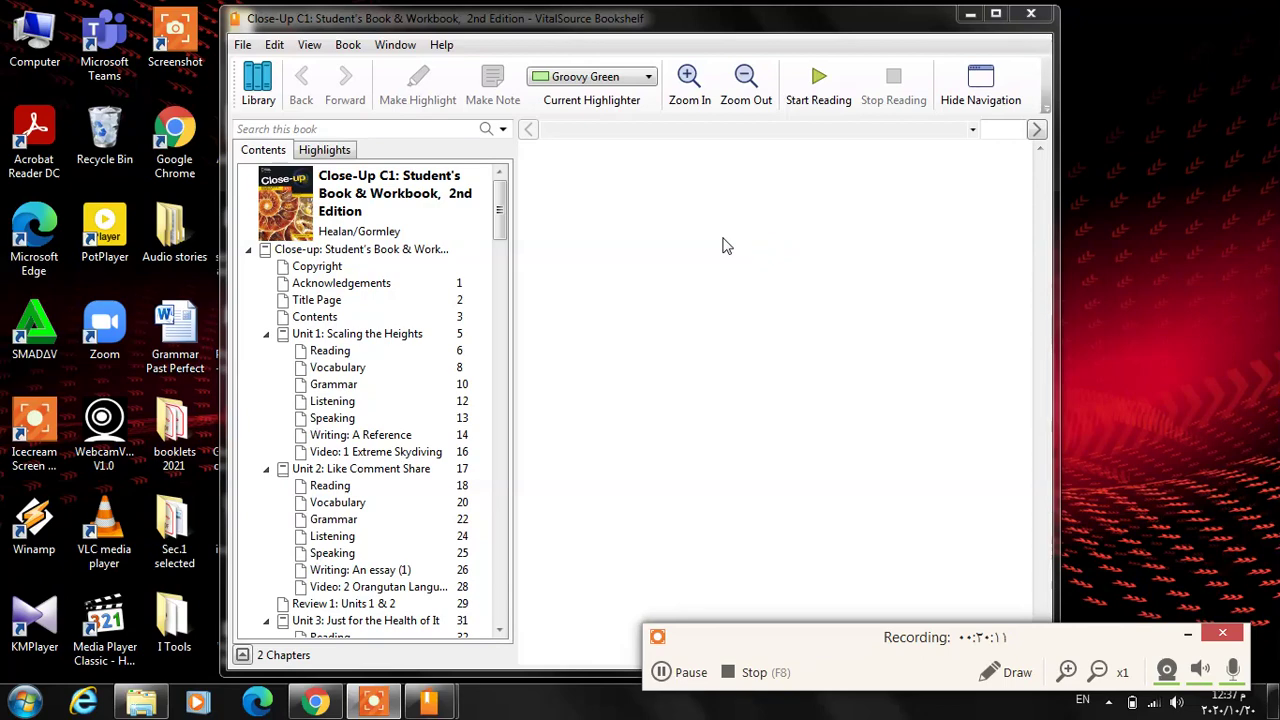
pyautogui.click(995, 16)
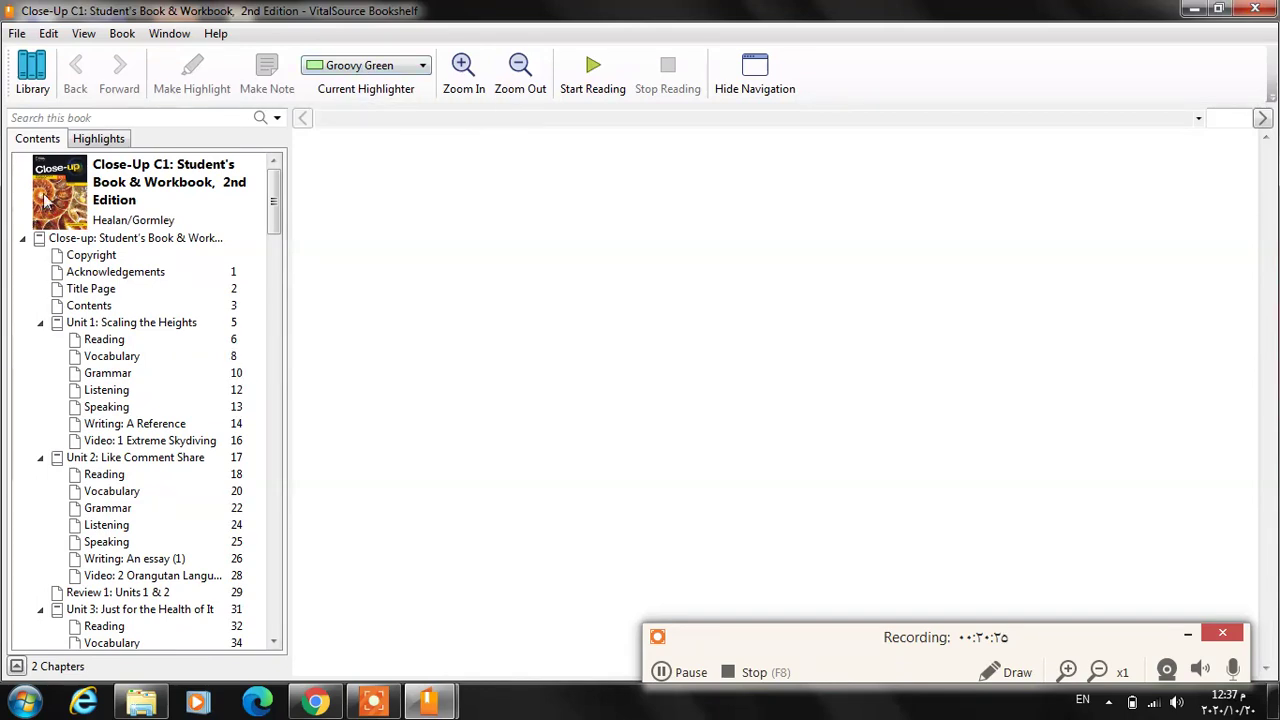
pyautogui.click(93, 345)
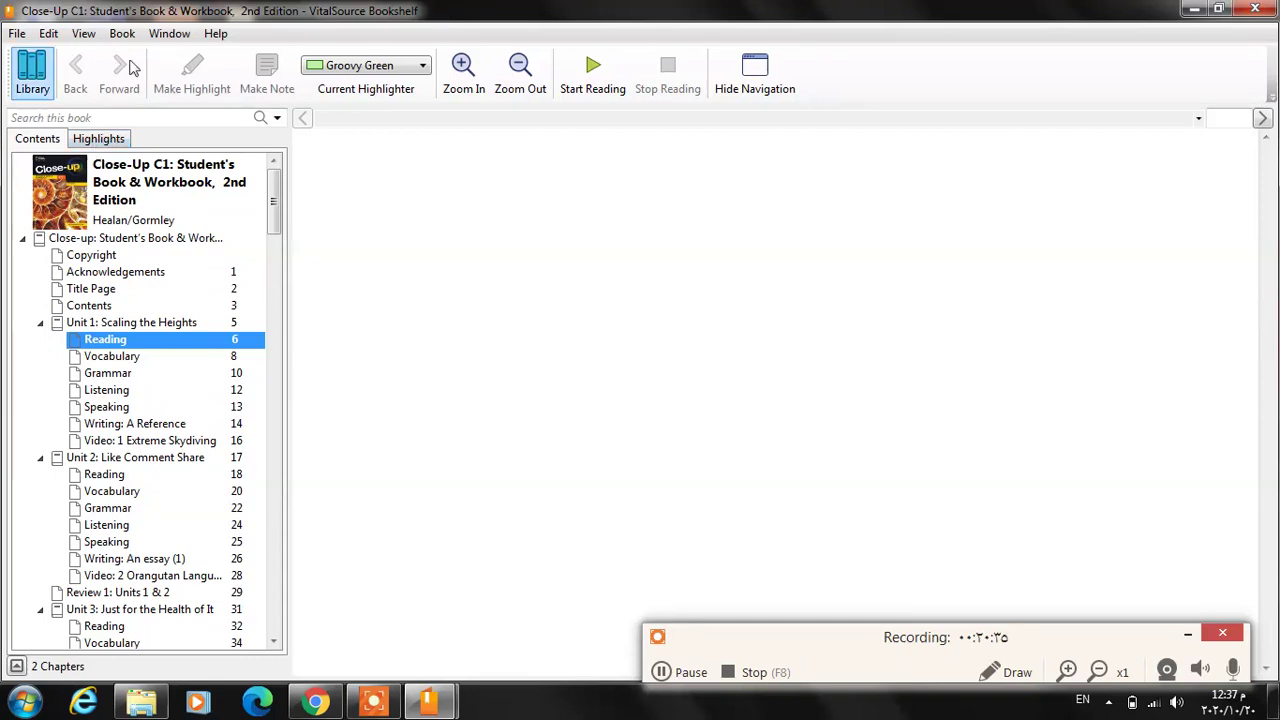
# Switch the current highlighter from Groovy Green to Mellow Yellow and bring up the Reading page.
pyautogui.click(424, 68)
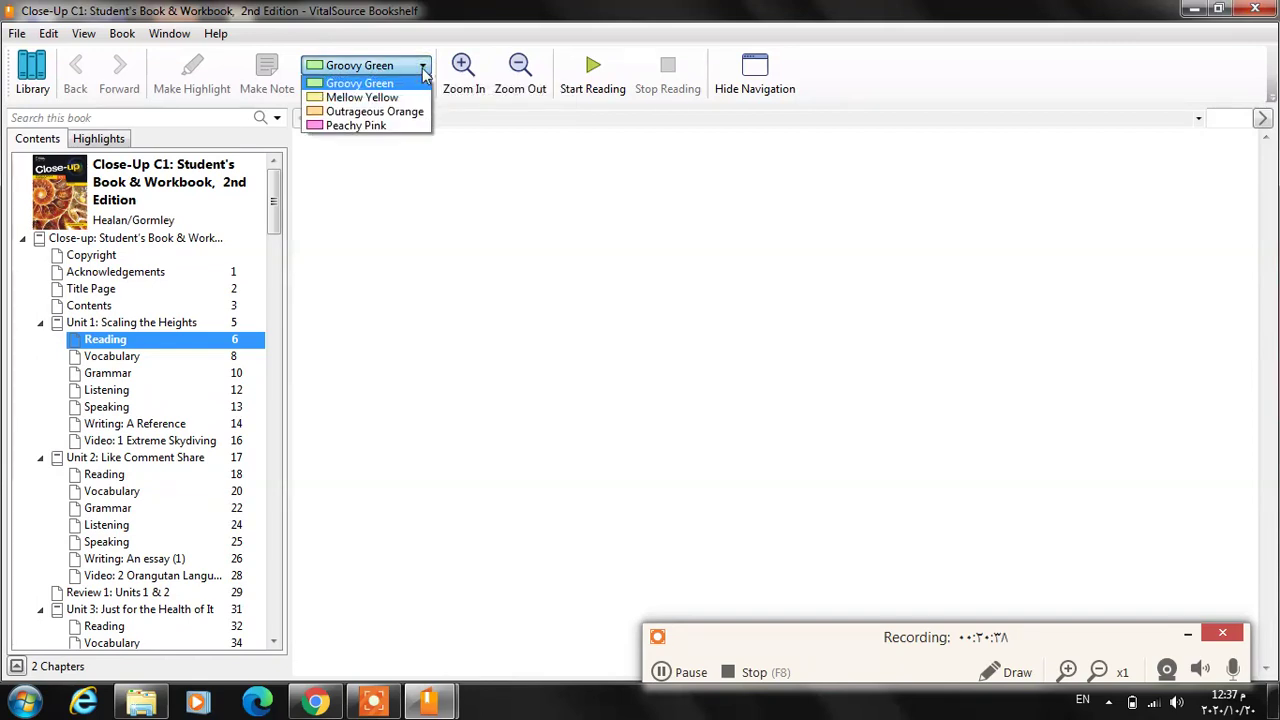
pyautogui.click(373, 98)
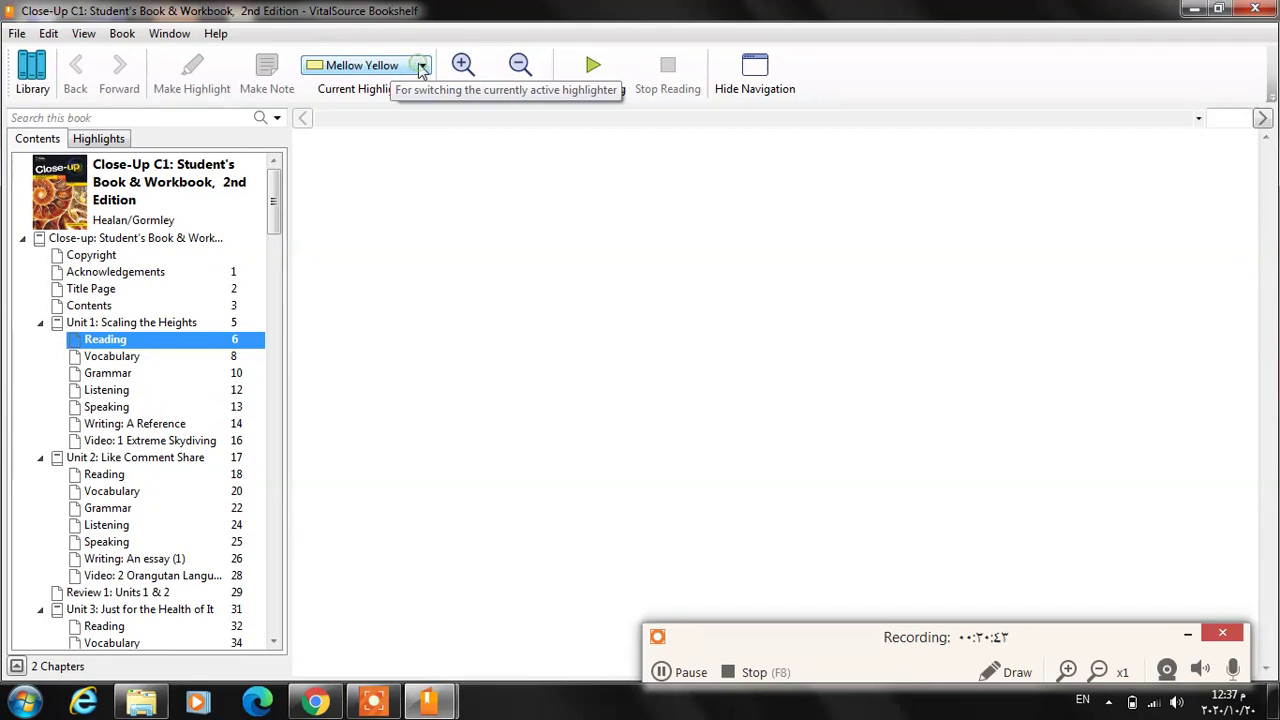
pyautogui.click(265, 203)
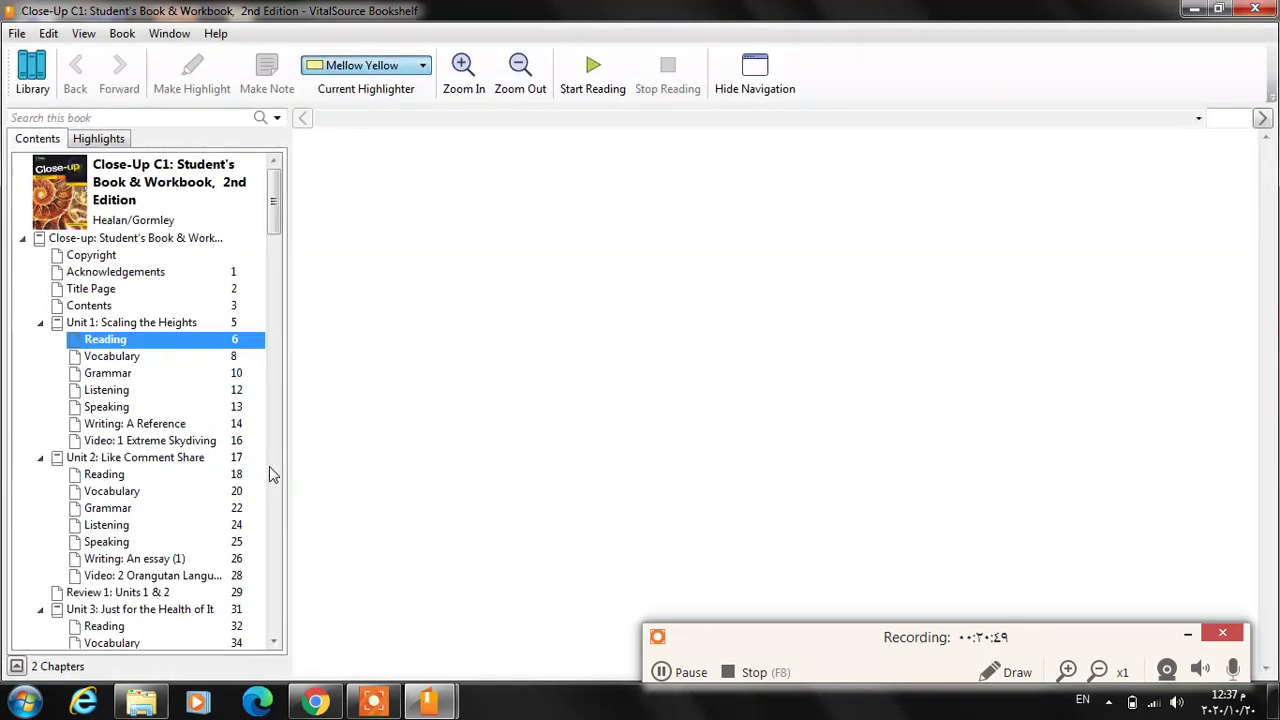
pyautogui.click(273, 475)
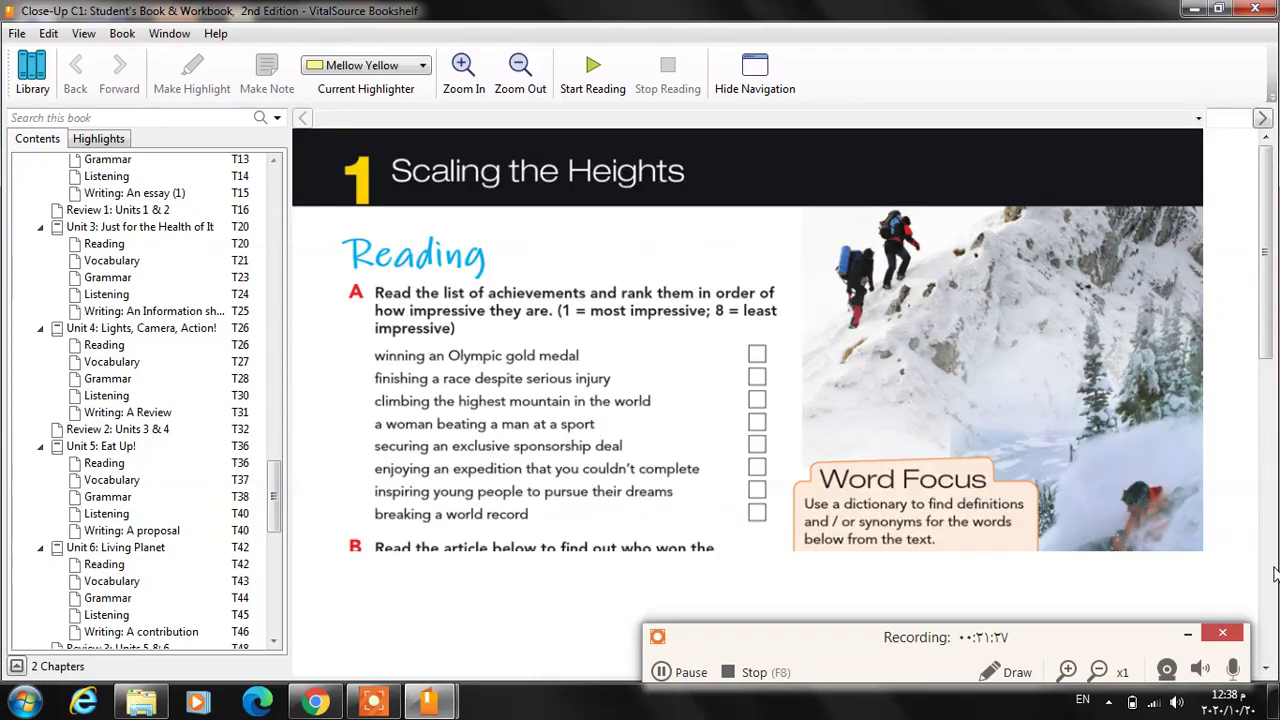
# Scroll the Reading page past exercise B to the People's Choice article's Ultimate Descent paragraph.
pyautogui.click(666, 370)
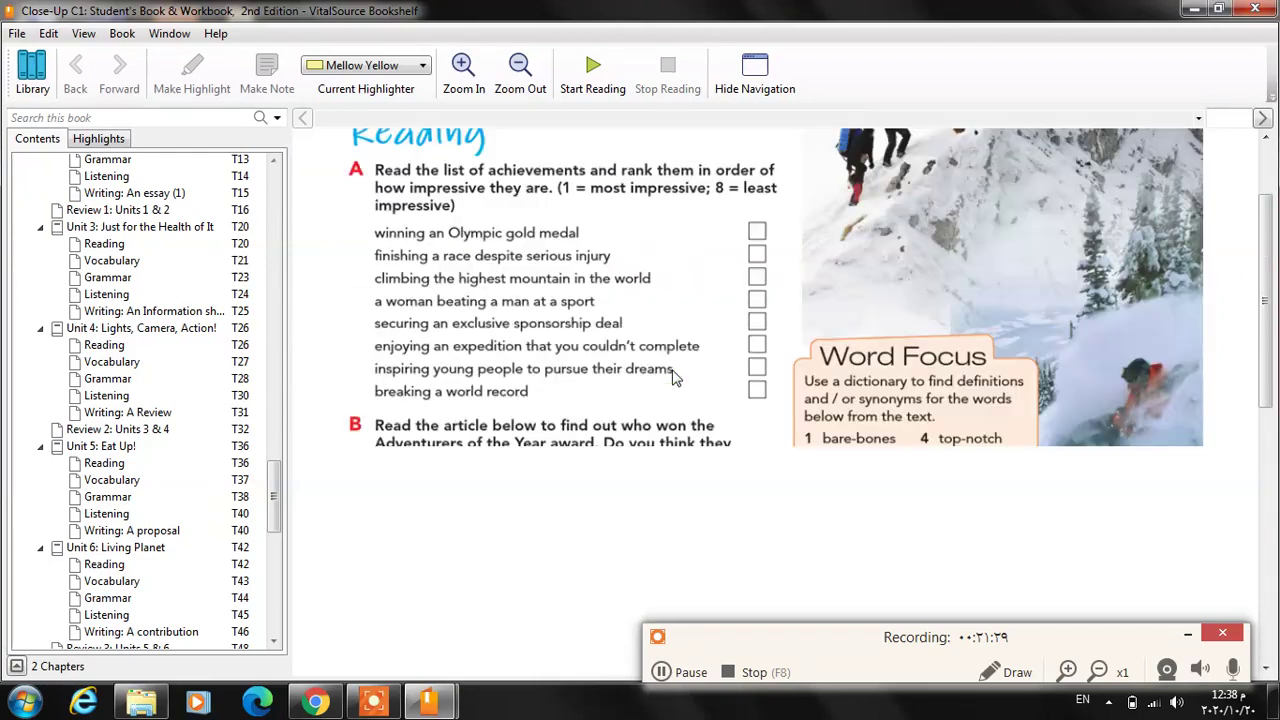
pyautogui.scroll(-3, 673, 365)
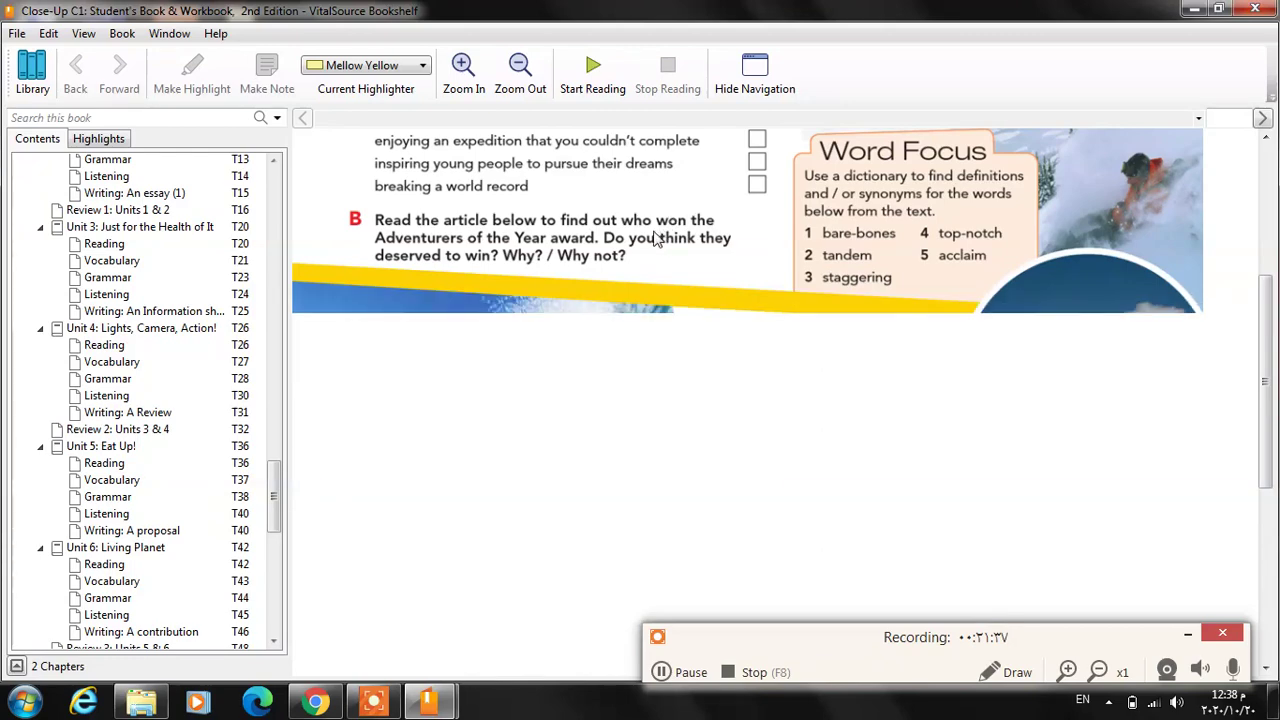
pyautogui.scroll(3, 658, 250)
pyautogui.scroll(-4, 655, 275)
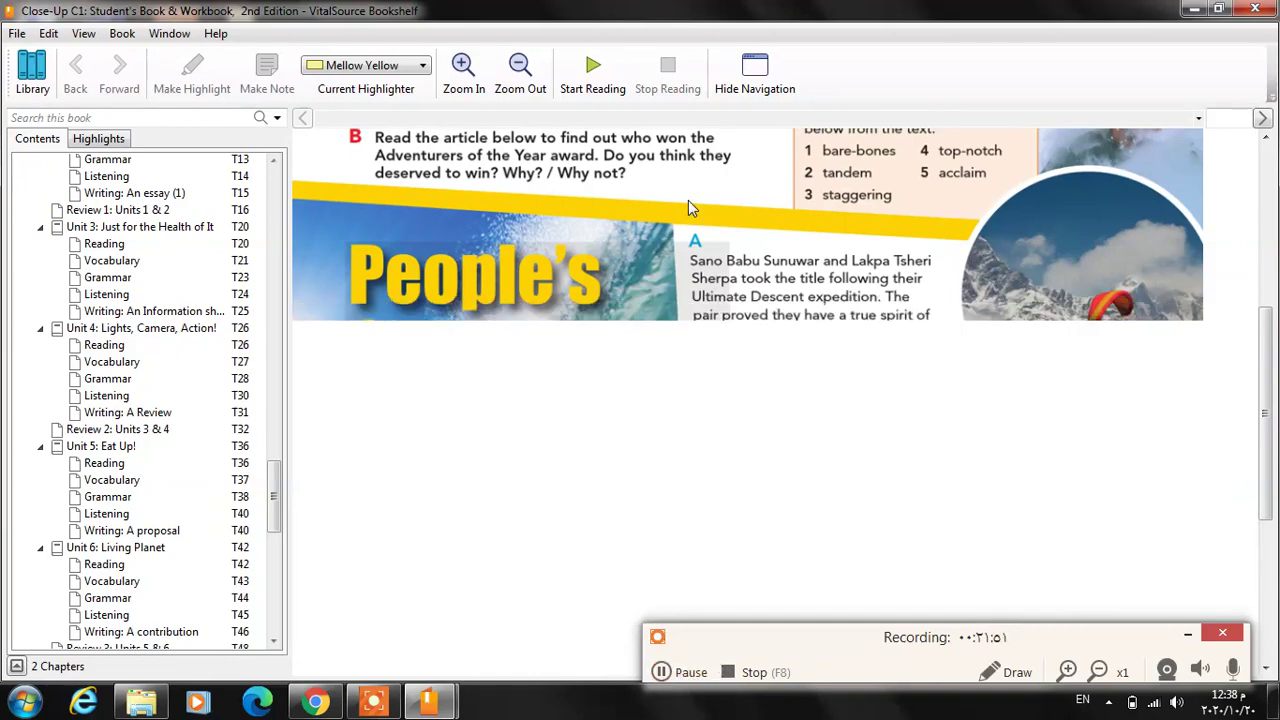
pyautogui.scroll(3, 740, 250)
pyautogui.scroll(1, 762, 272)
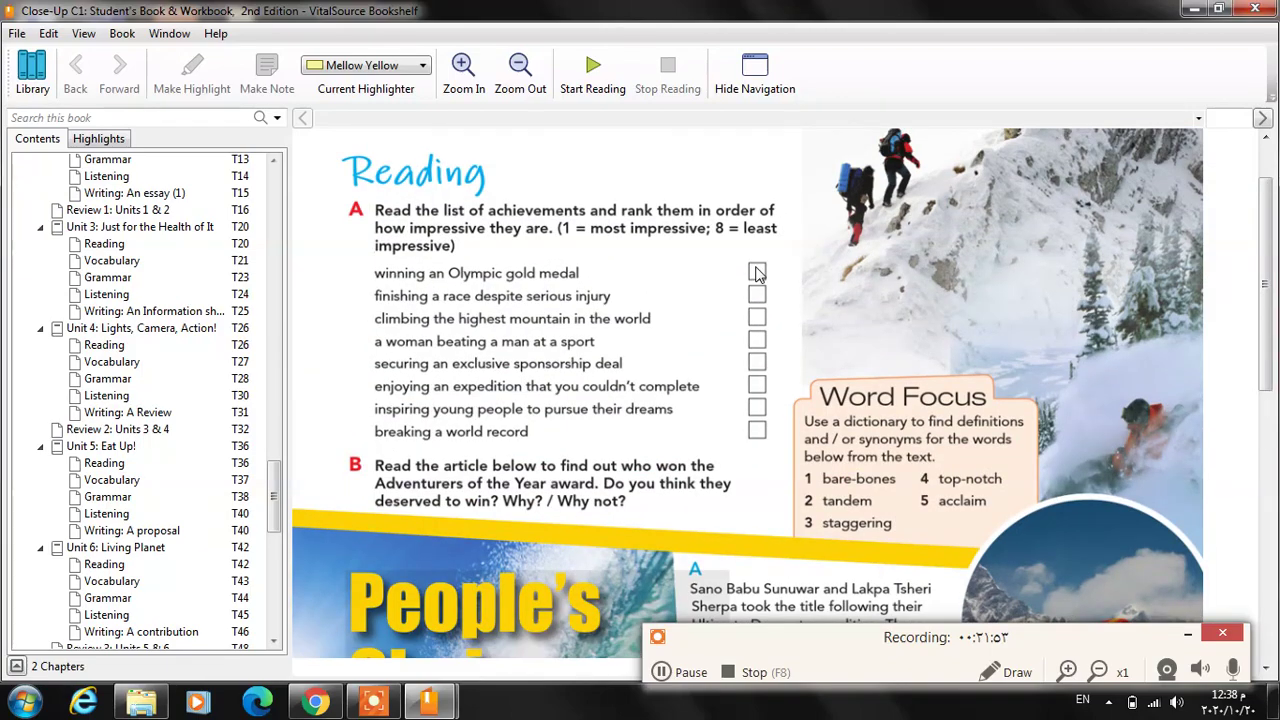
pyautogui.scroll(-6, 757, 272)
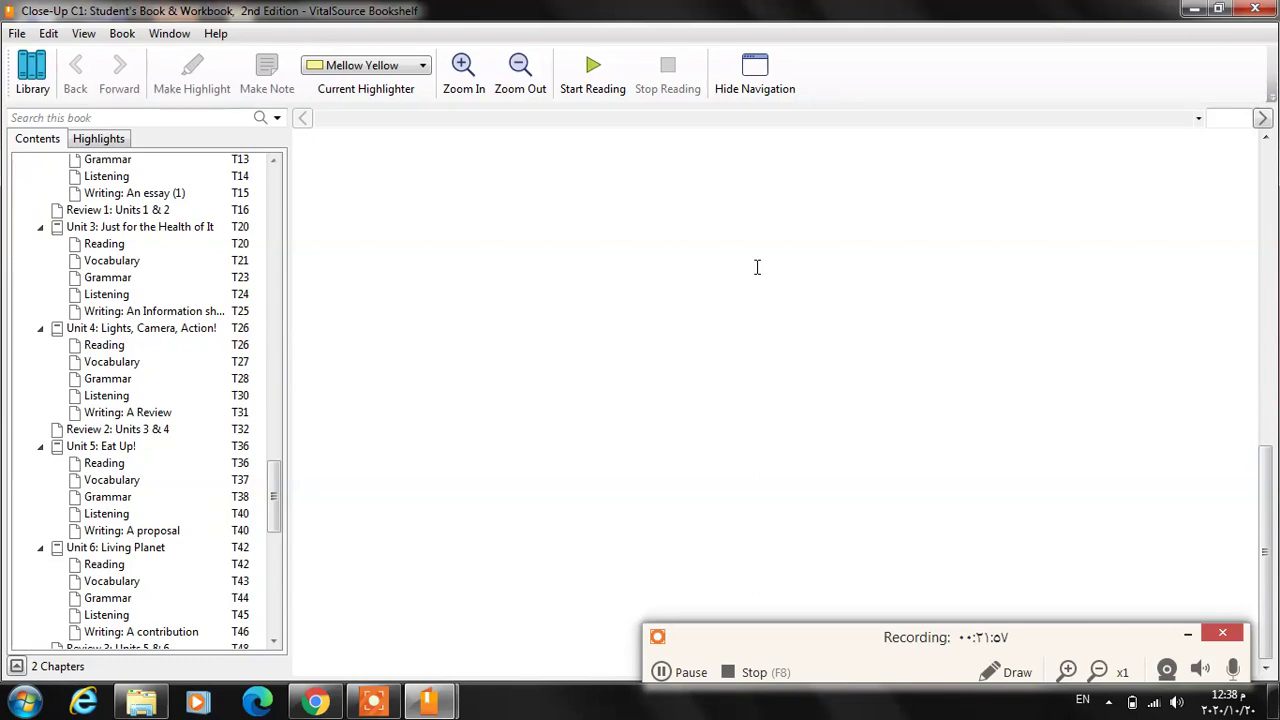
pyautogui.scroll(8, 757, 267)
pyautogui.scroll(-5, 757, 267)
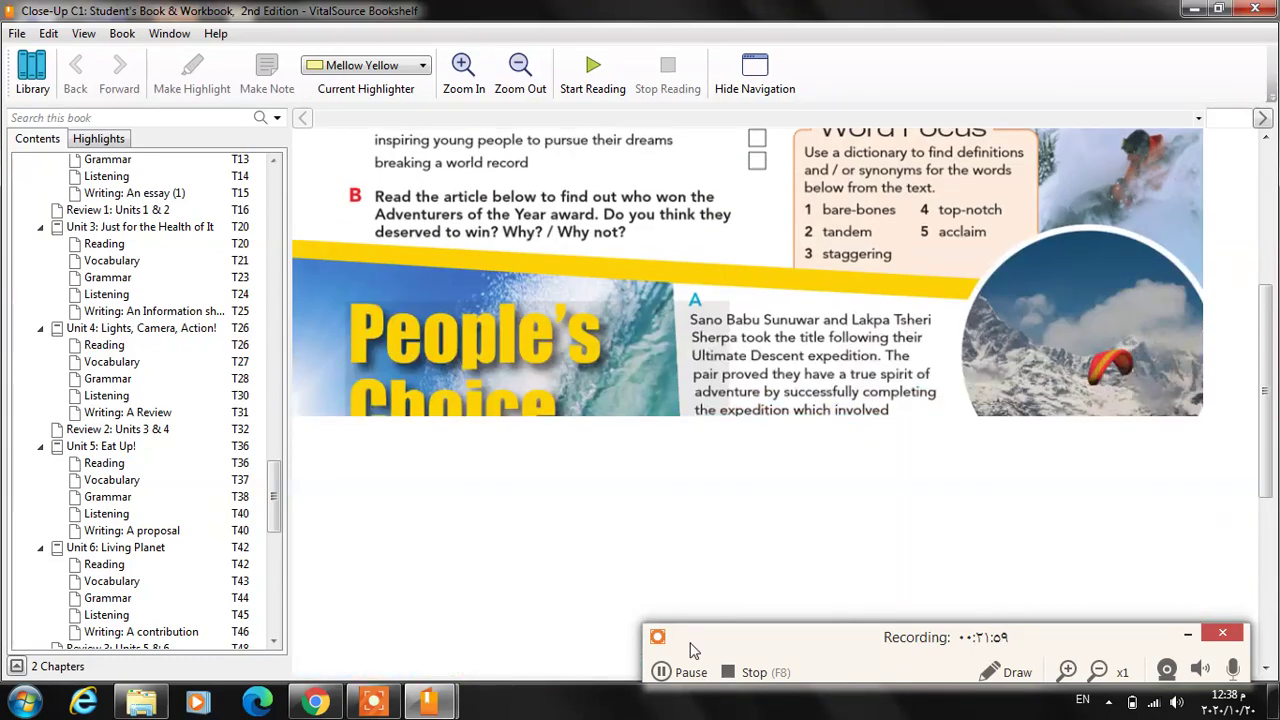